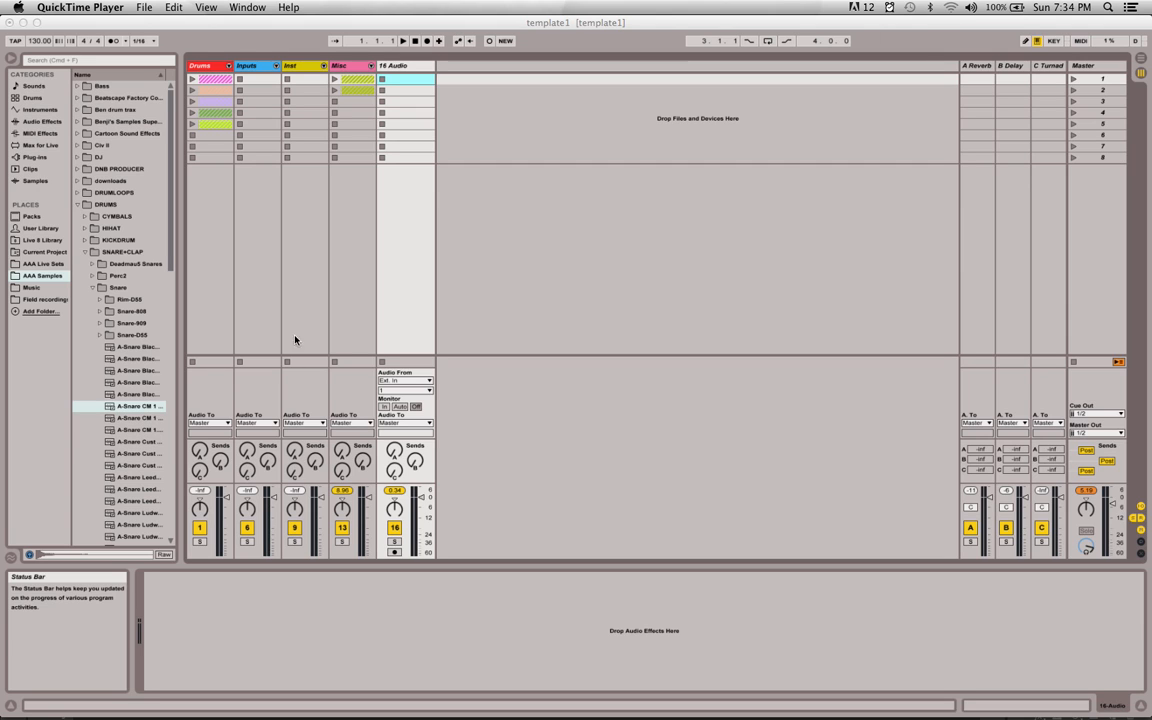
Load the A-Snare CM 1 Reverb A sample into the first clip slot of 16 Audio and play it.
left_click(135, 408)
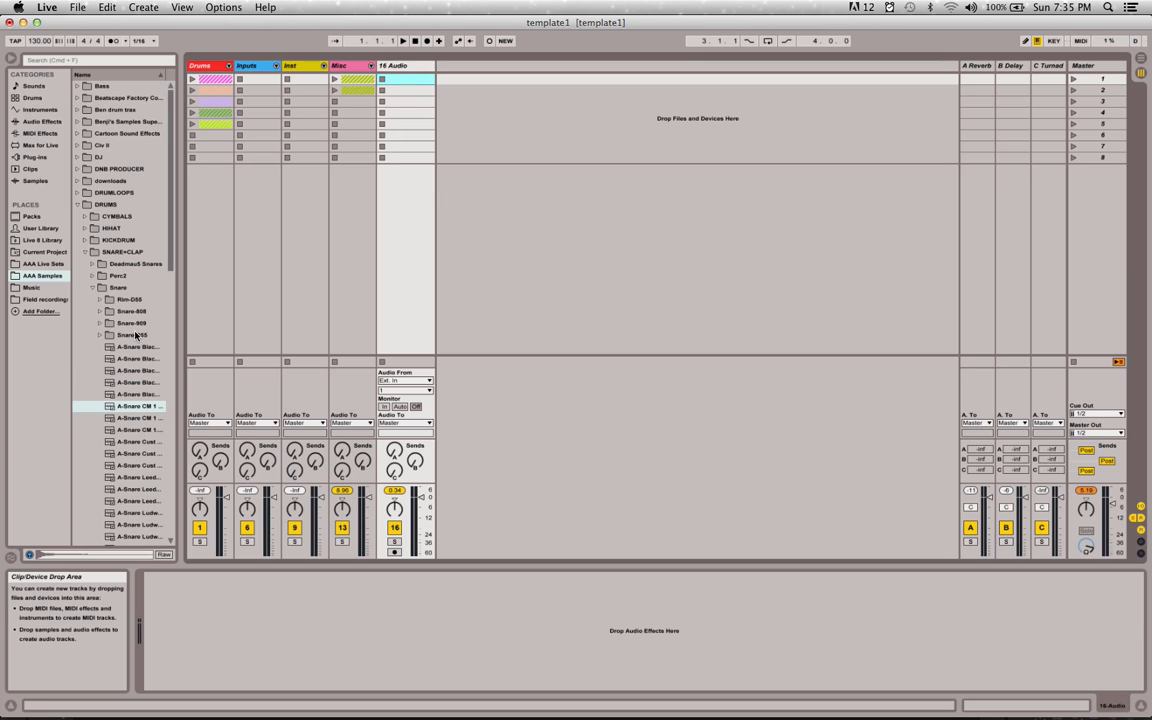
left_click_drag(120, 406, 401, 83)
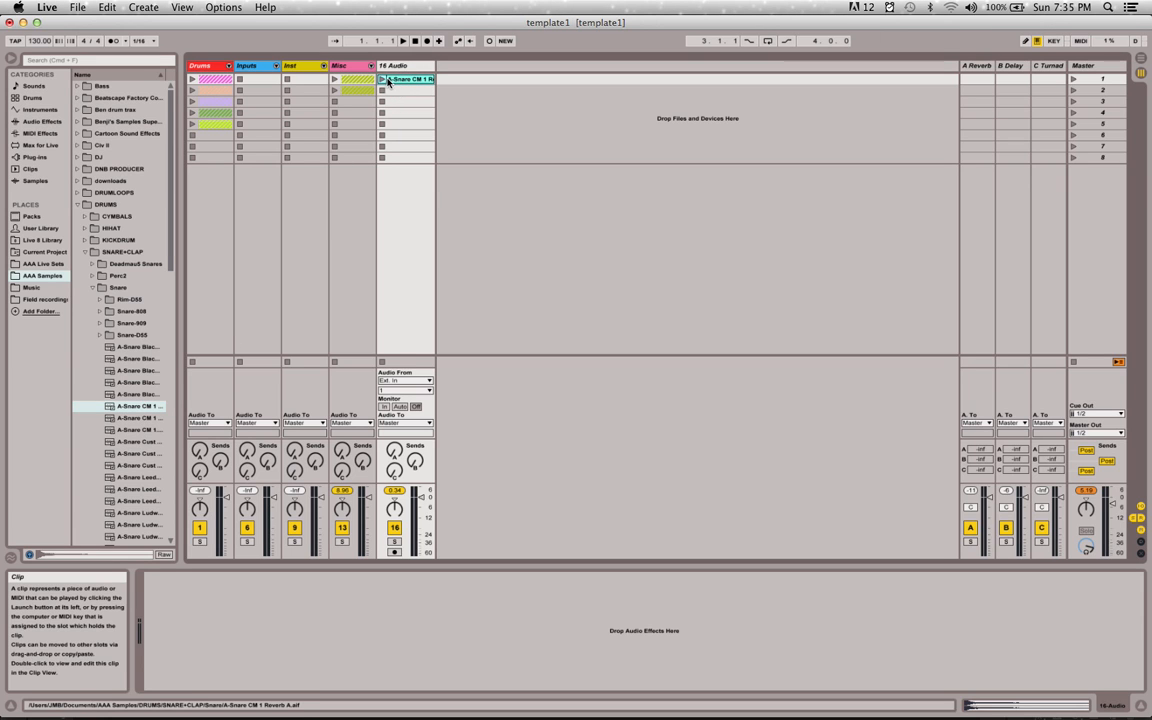
left_click(382, 80)
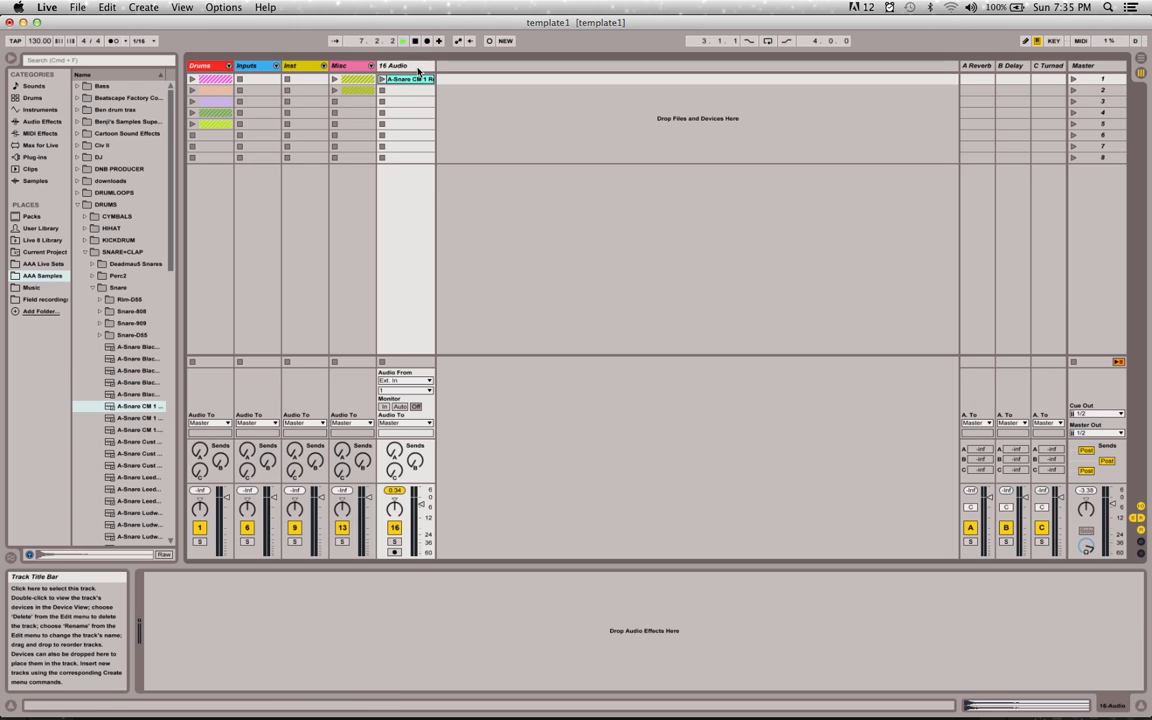
Add a new audio track, set its input to 16-Audio, and arm it for recording.
key("super+t")
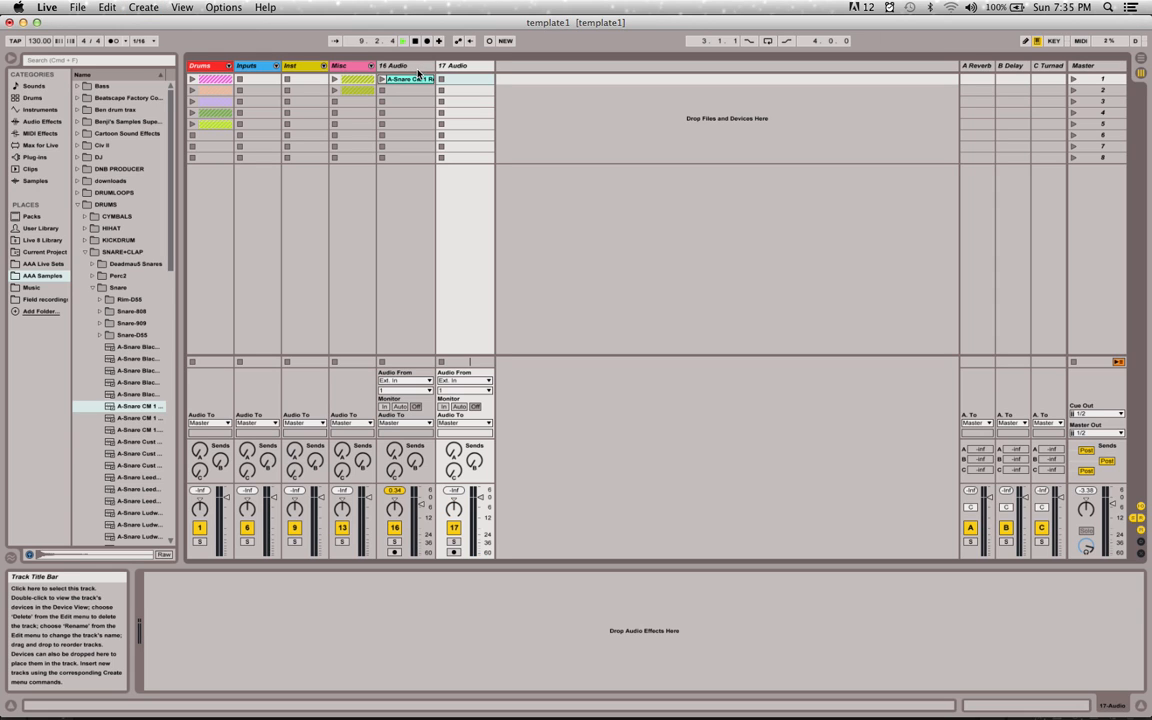
left_click(479, 381)
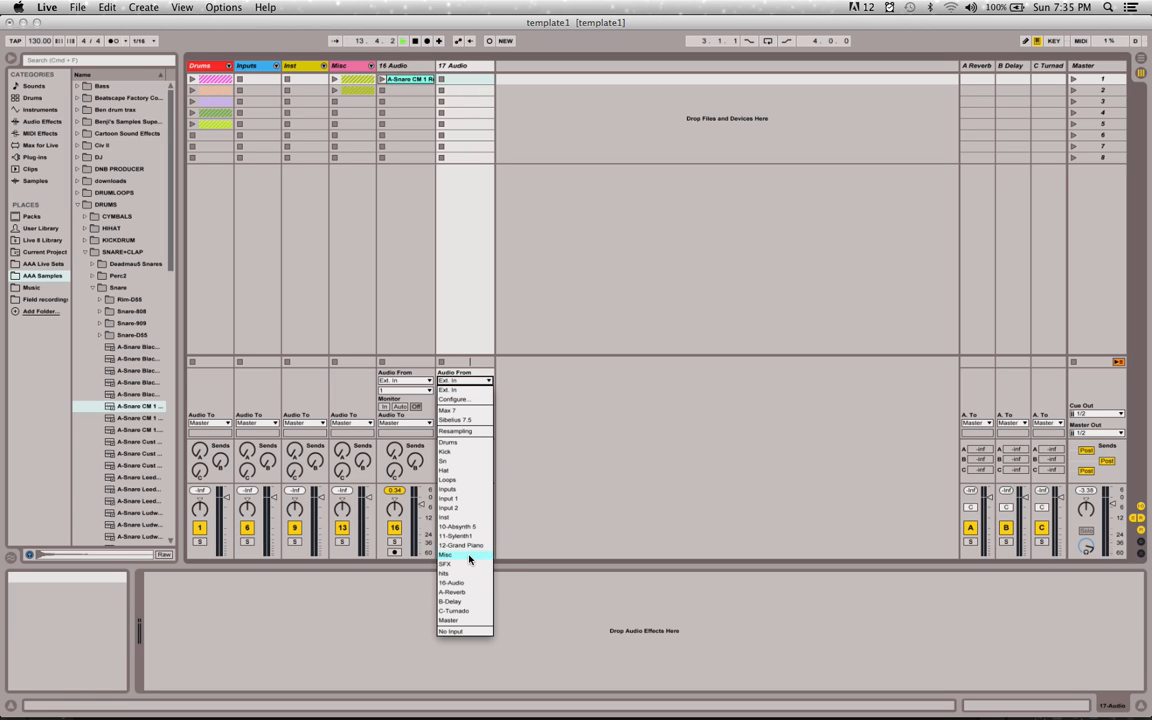
key("Escape")
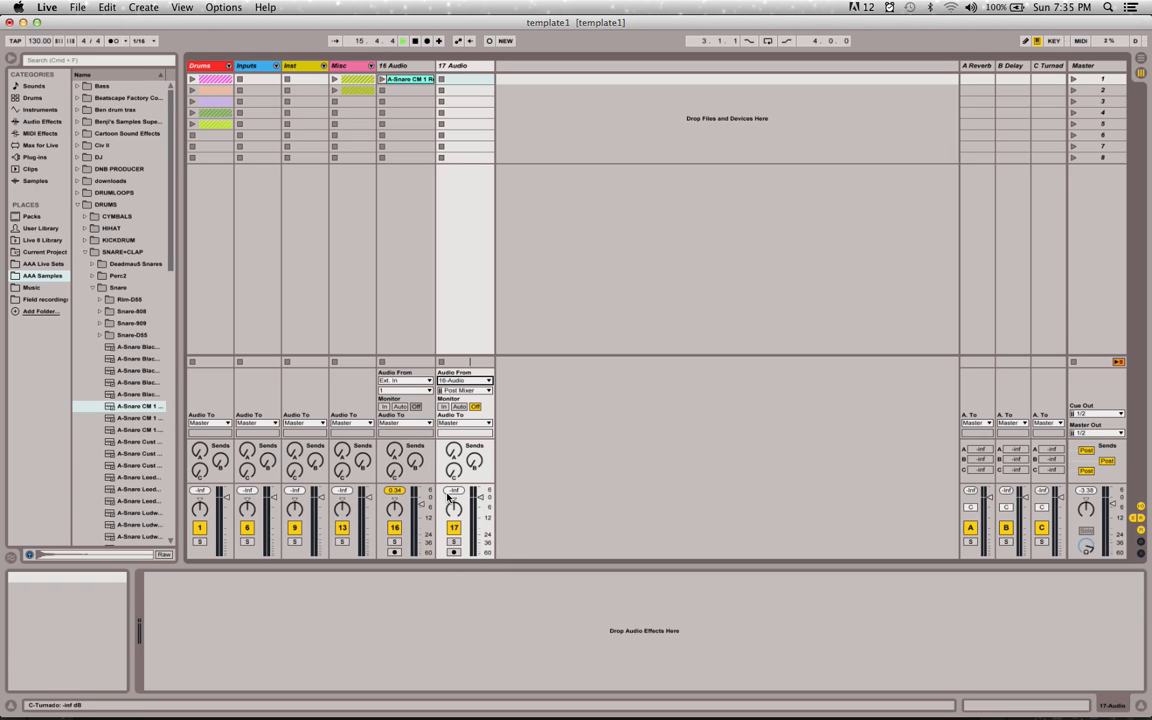
left_click(453, 553)
left_click(453, 553)
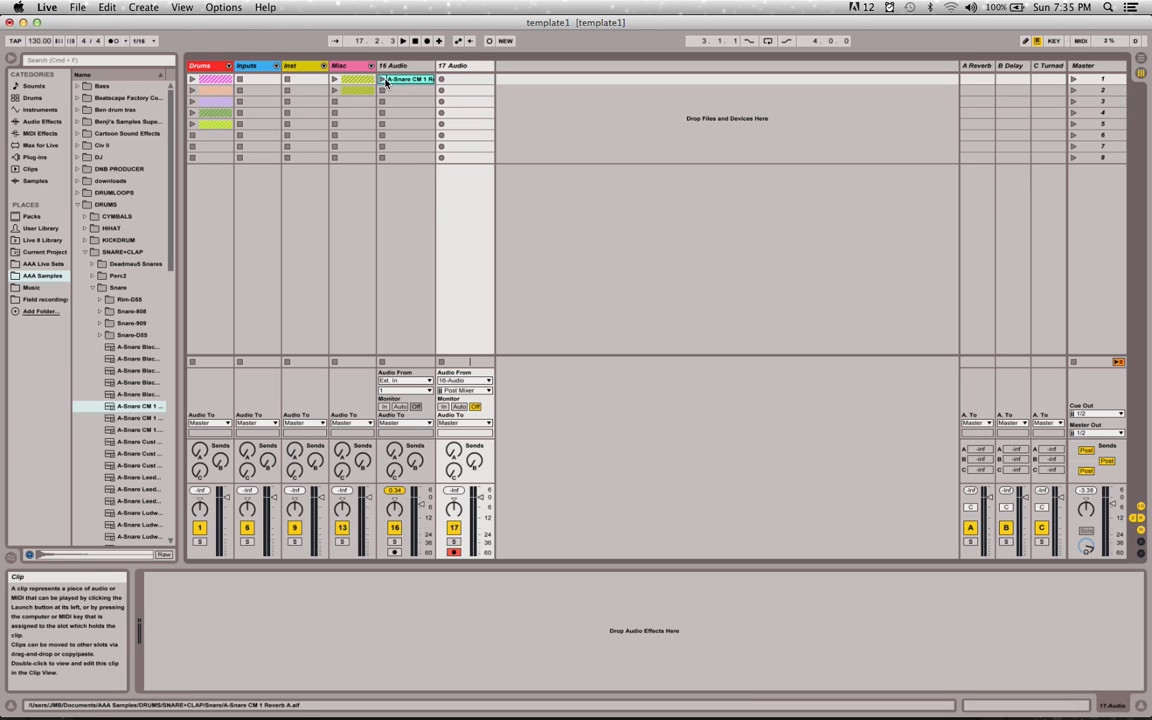
Audition the snare clip with its waveform open and lower the volume of 16 Audio slightly.
left_click(382, 79)
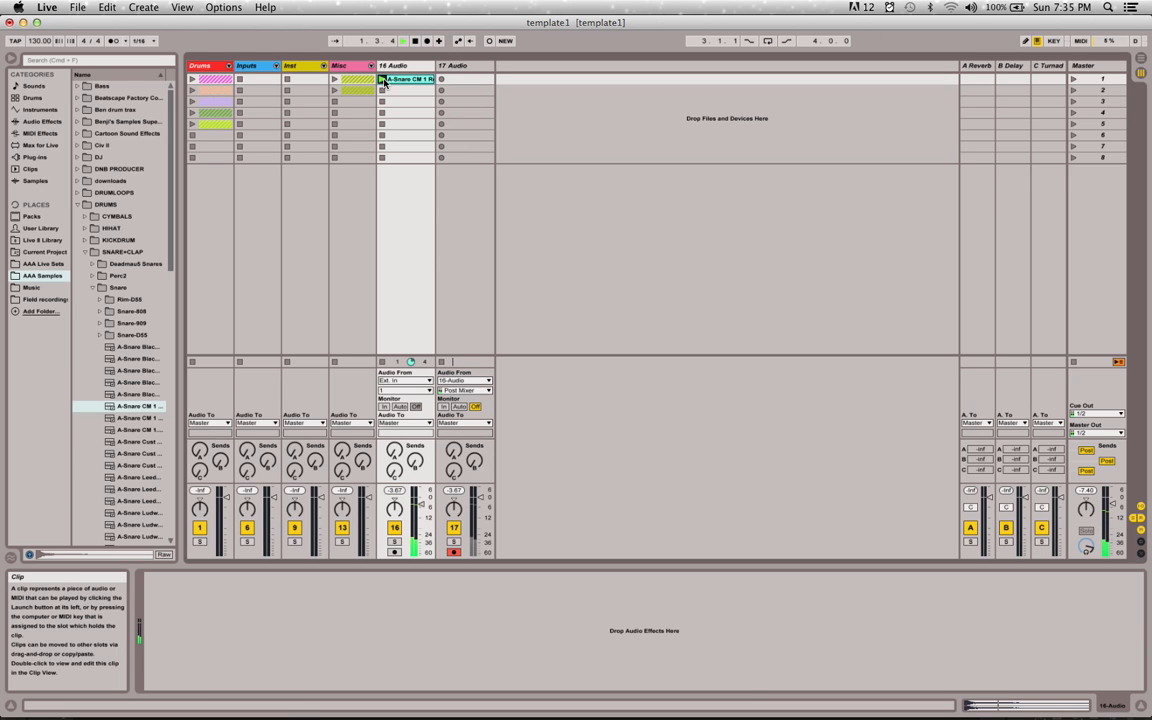
left_click(382, 90)
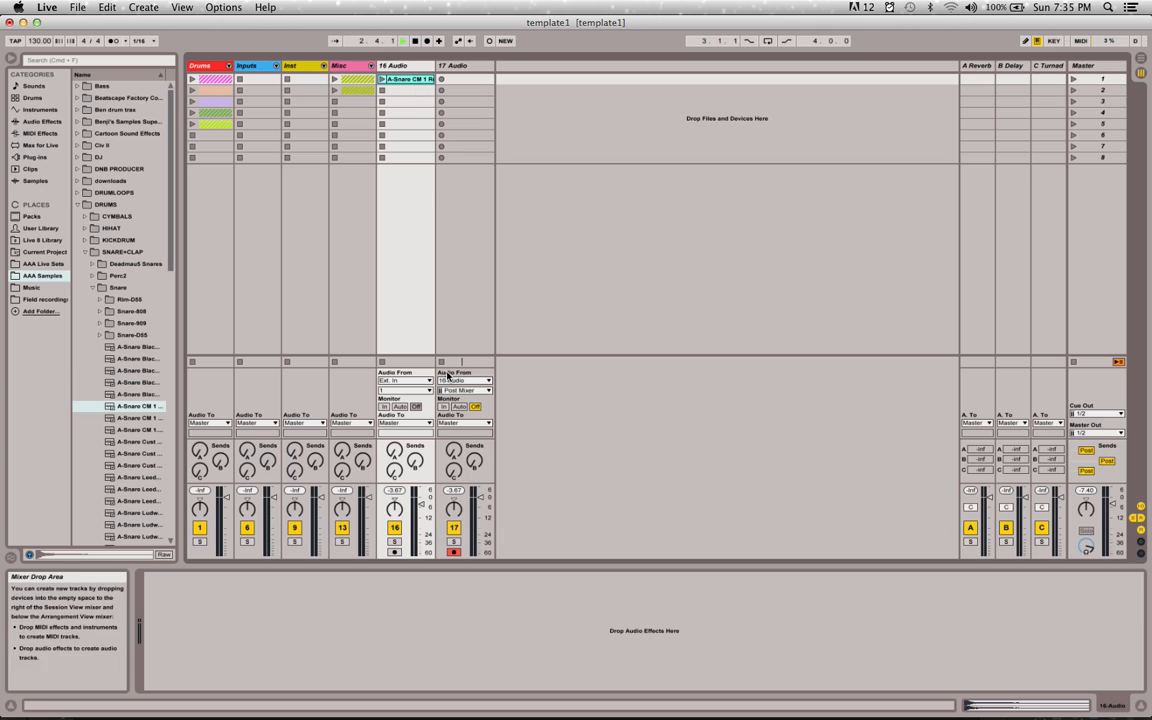
double_click(413, 80)
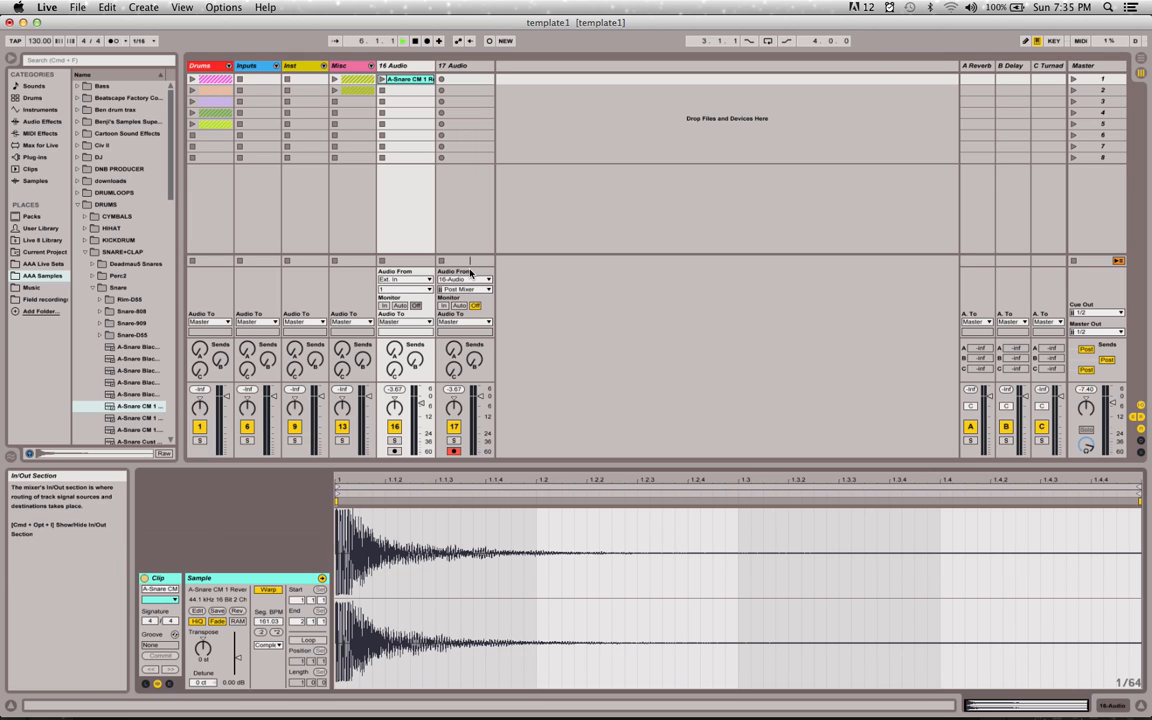
left_click(382, 80)
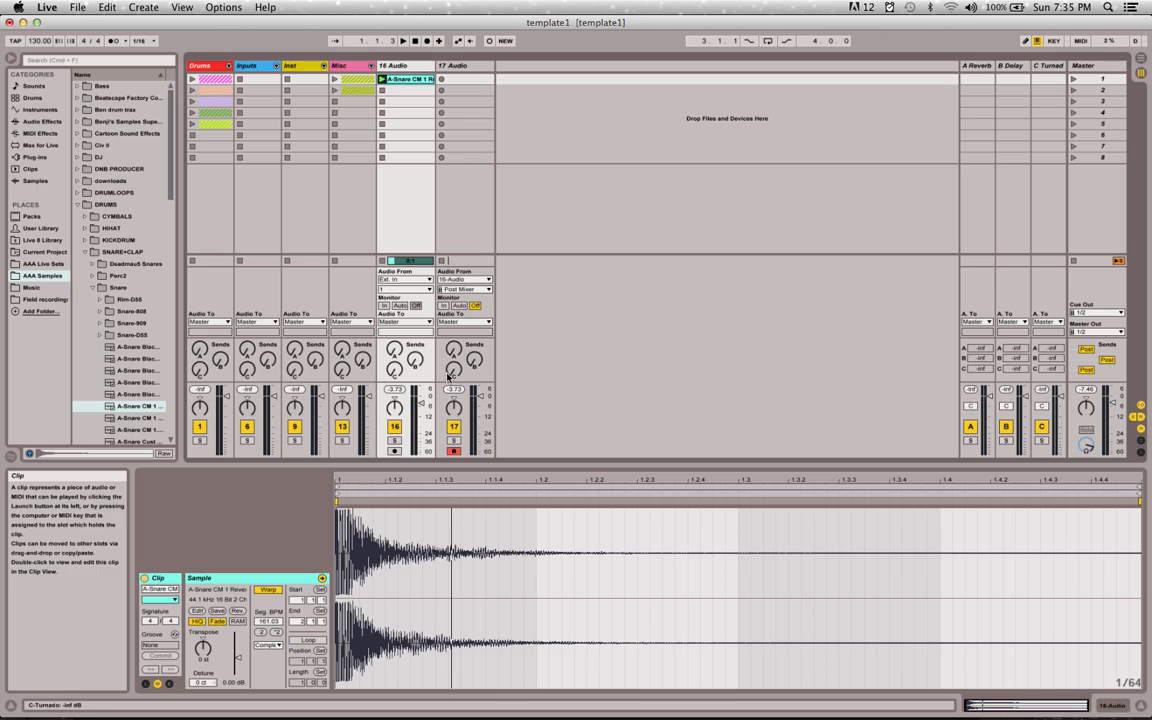
mouse_move(420, 405)
left_mouse_down()
mouse_move(420, 424)
mouse_move(420, 405)
left_mouse_up()
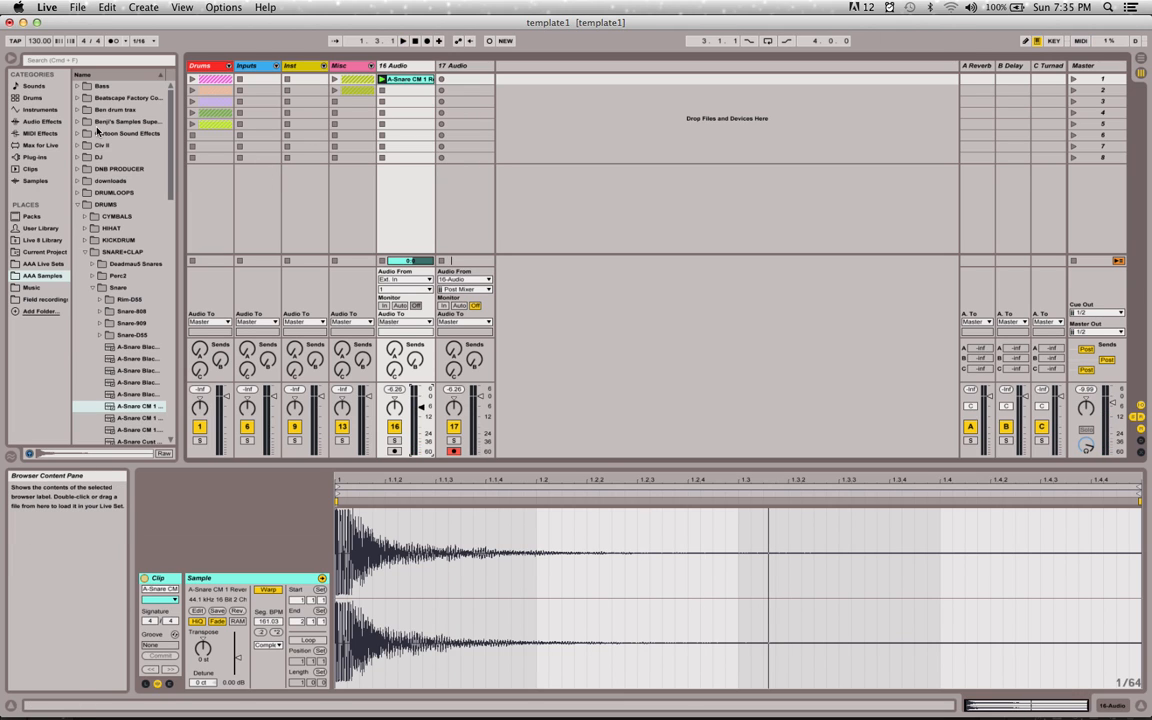
Add a Reverb effect to 16 Audio with Dry/Wet at 63% and Decay Time at 8.19 s.
left_click(50, 123)
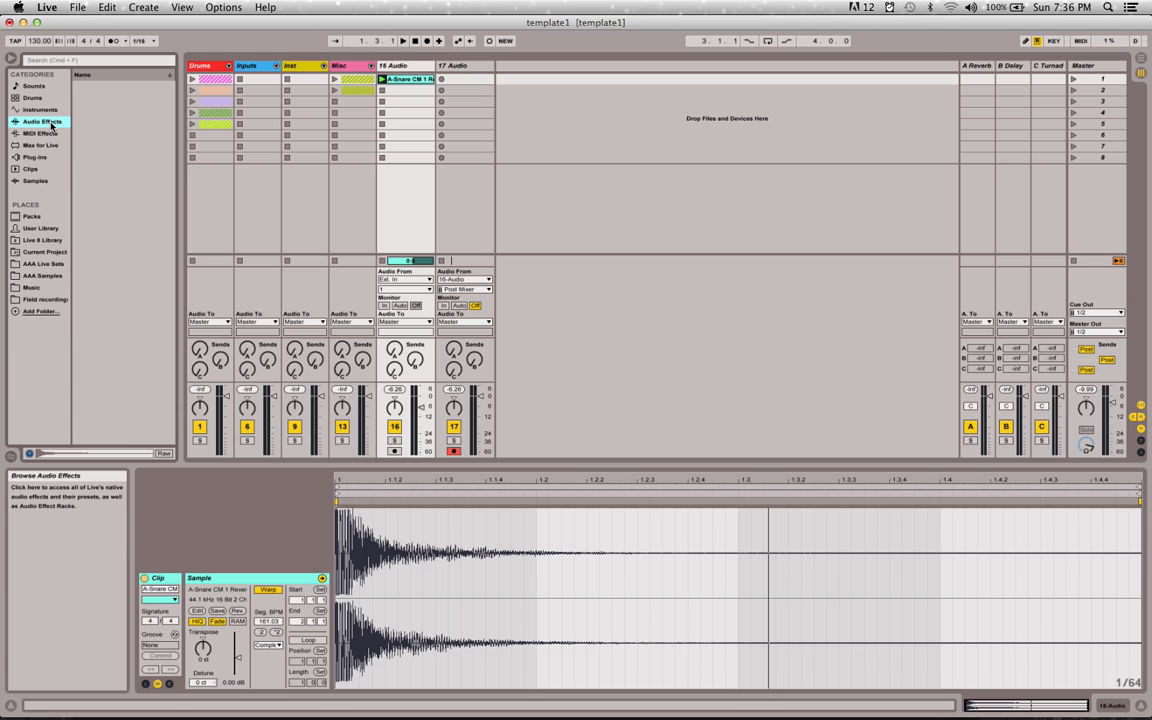
scroll(148, 185, "down", 3)
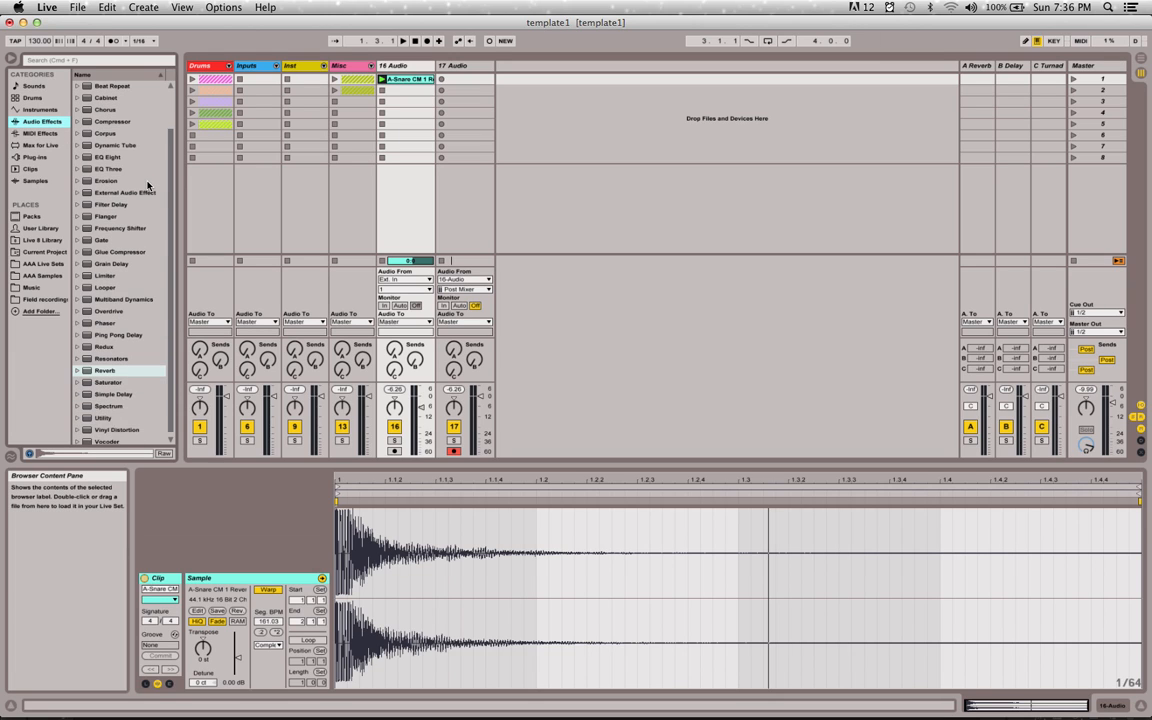
scroll(148, 185, "down", 1)
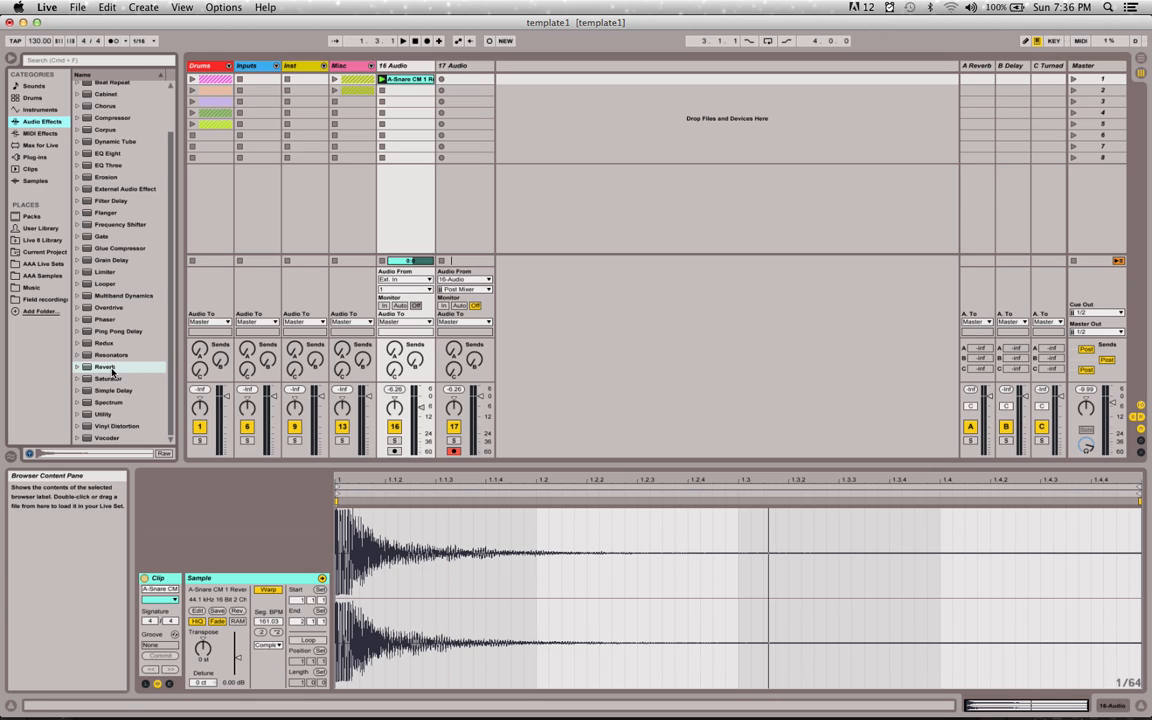
left_click_drag(101, 371, 409, 133)
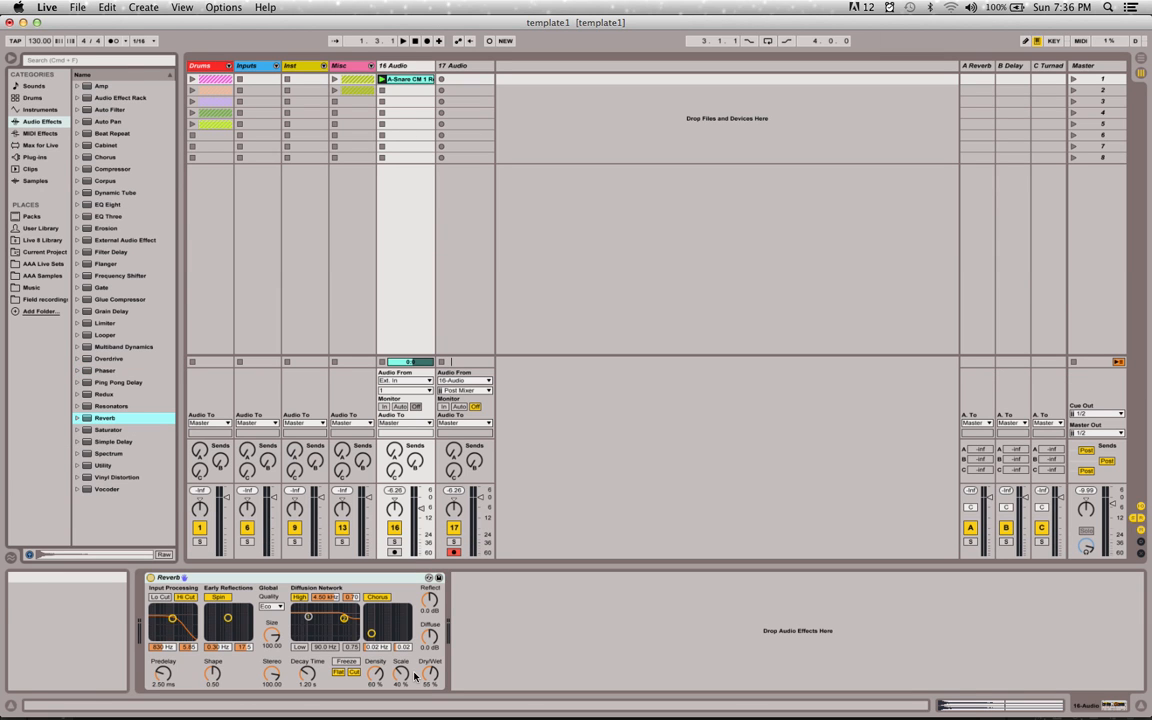
left_click_drag(430, 673, 430, 665)
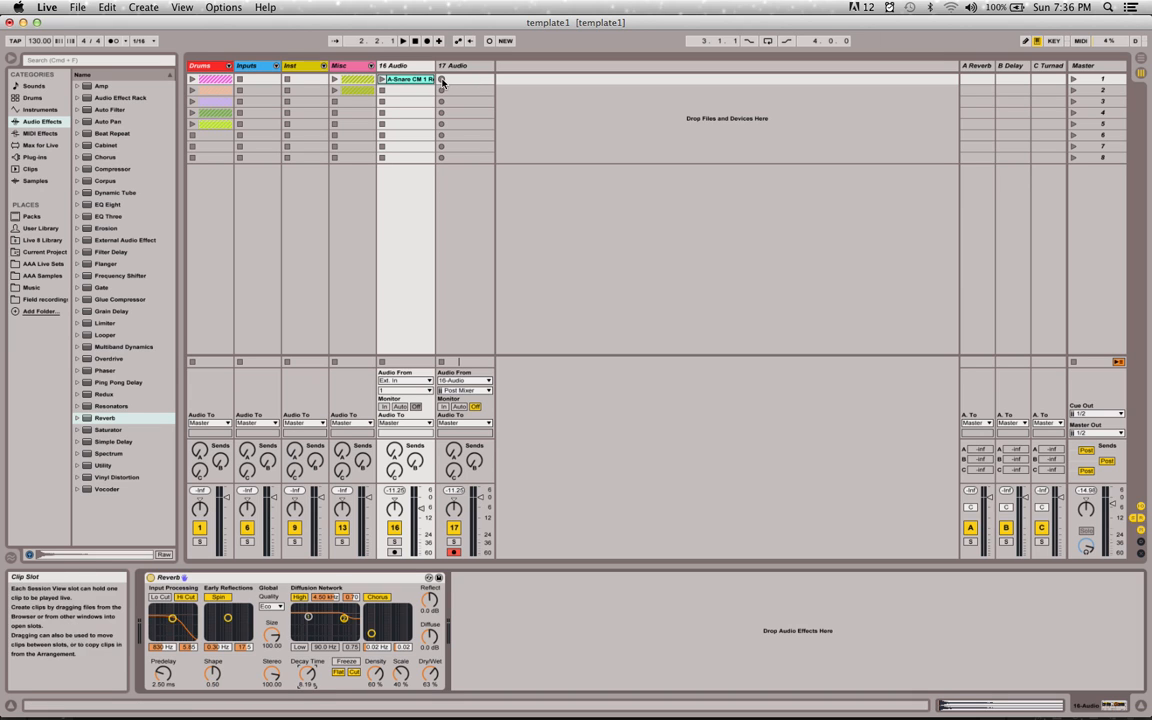
left_click(441, 81)
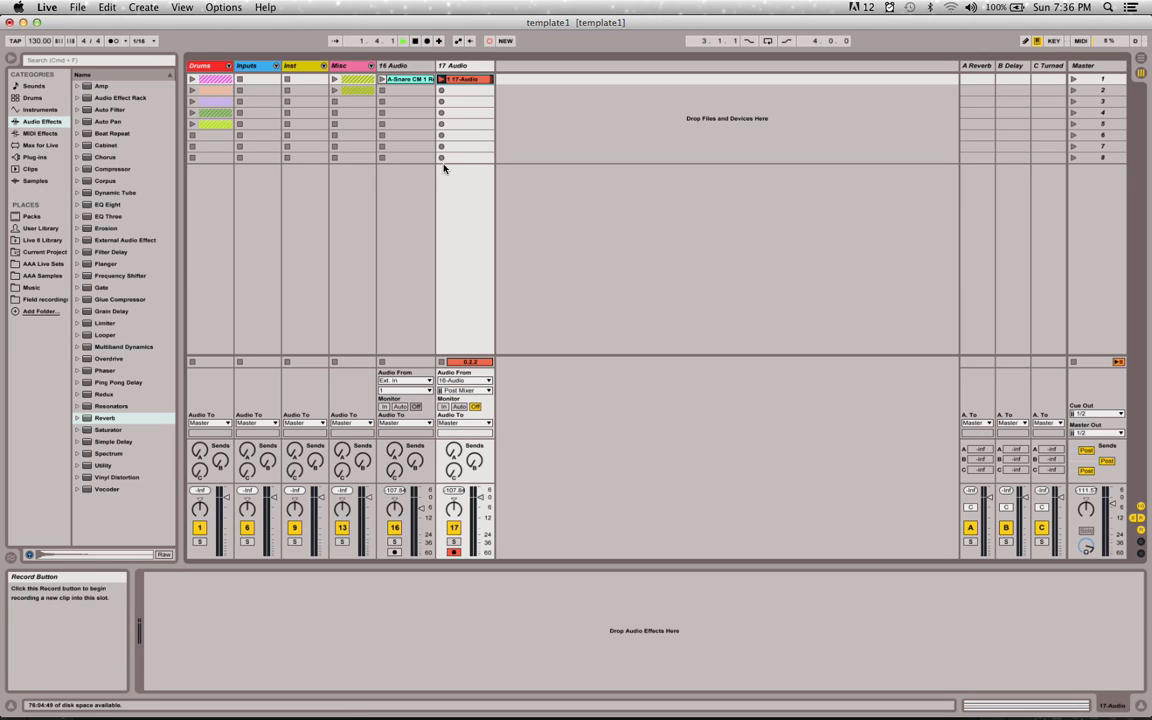
left_click(443, 80)
key("Delete")
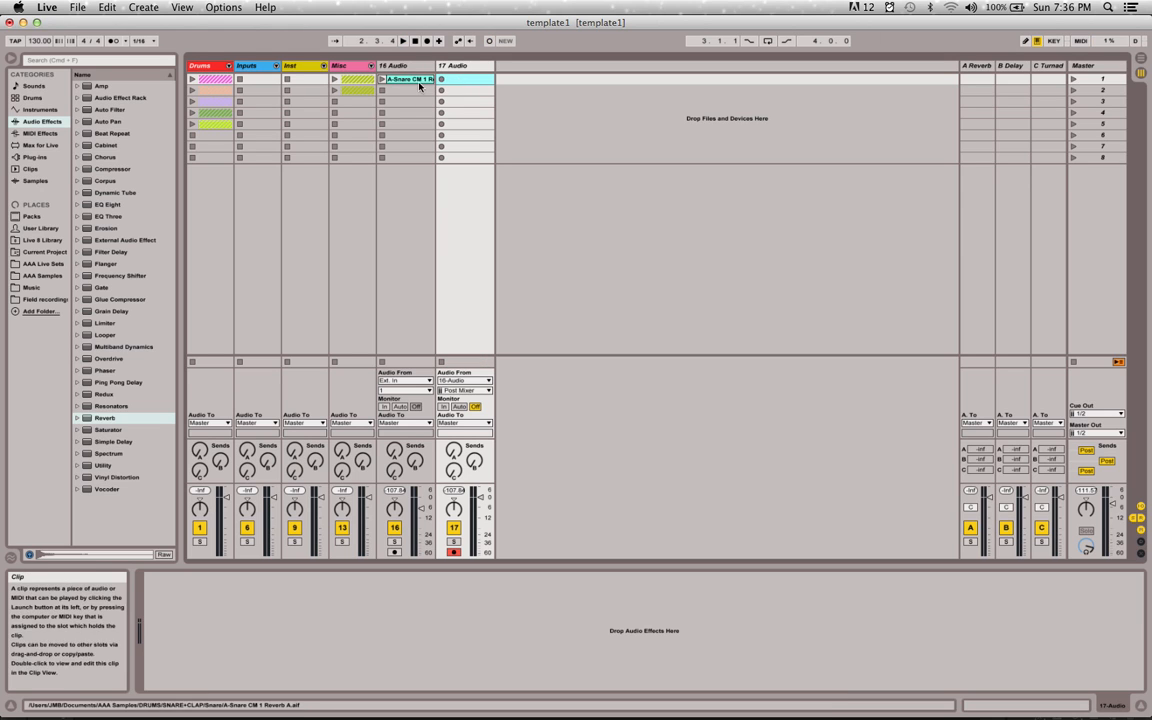
Play the snare through the reverb, record it into the first slot of 17 Audio, and open the recorded clip.
left_click(424, 80)
key("Return")
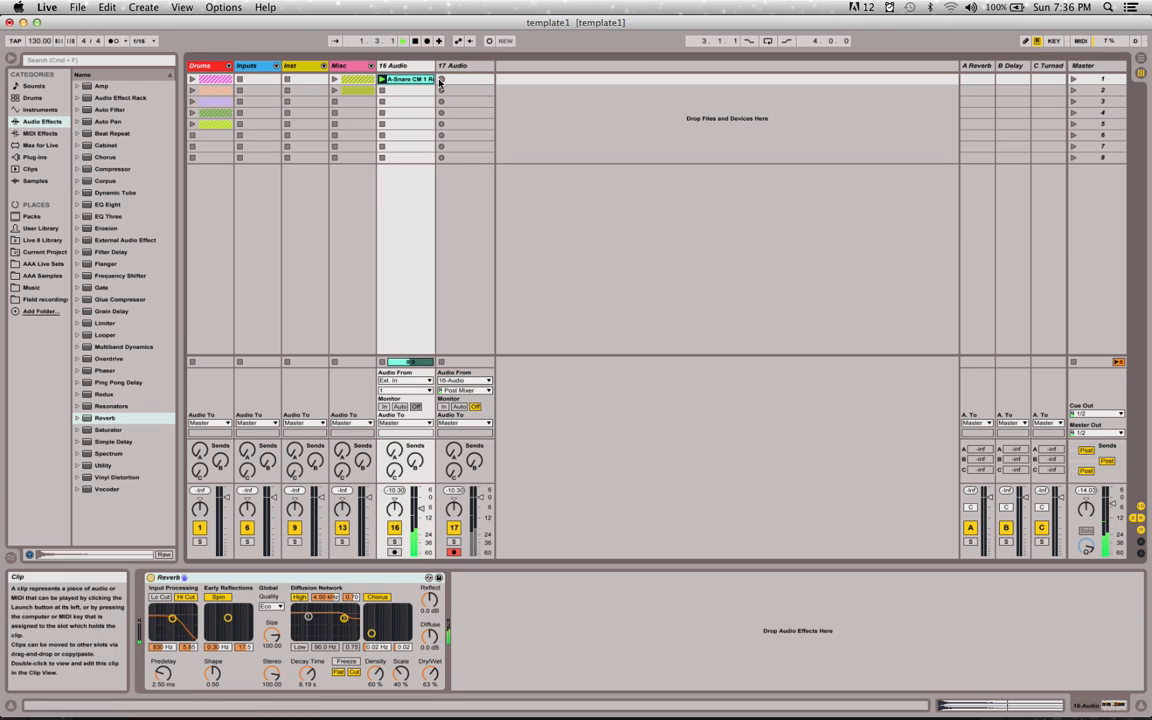
left_click(442, 81)
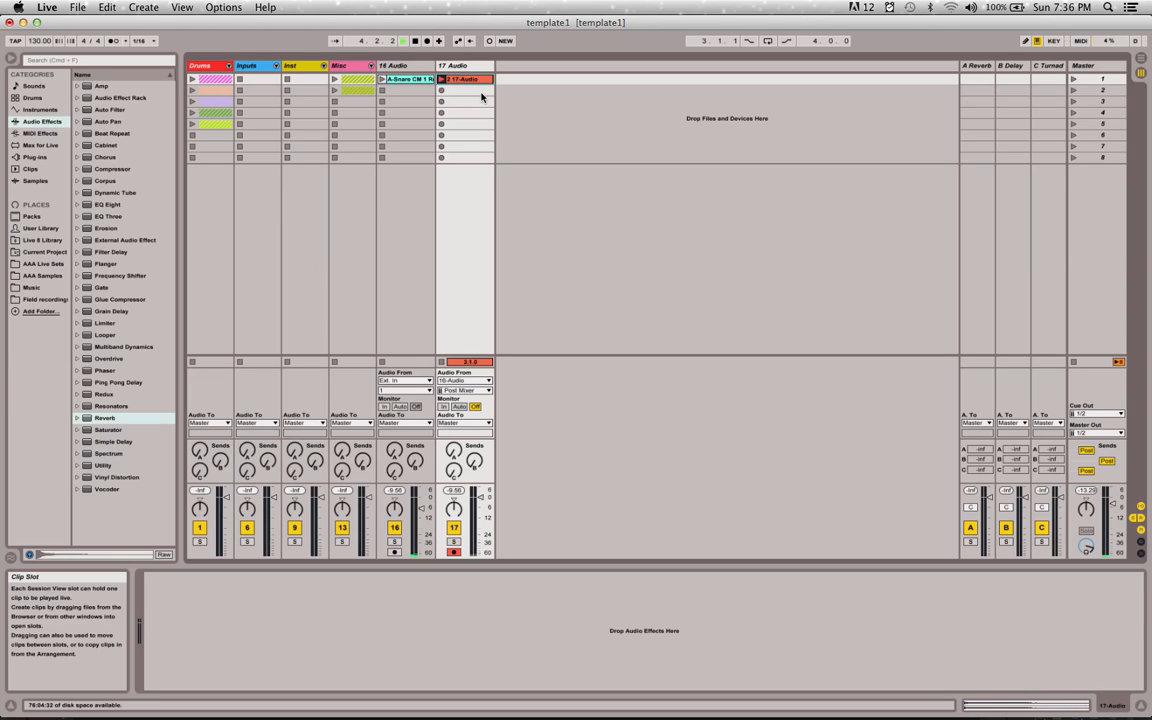
left_click(441, 79)
double_click(475, 84)
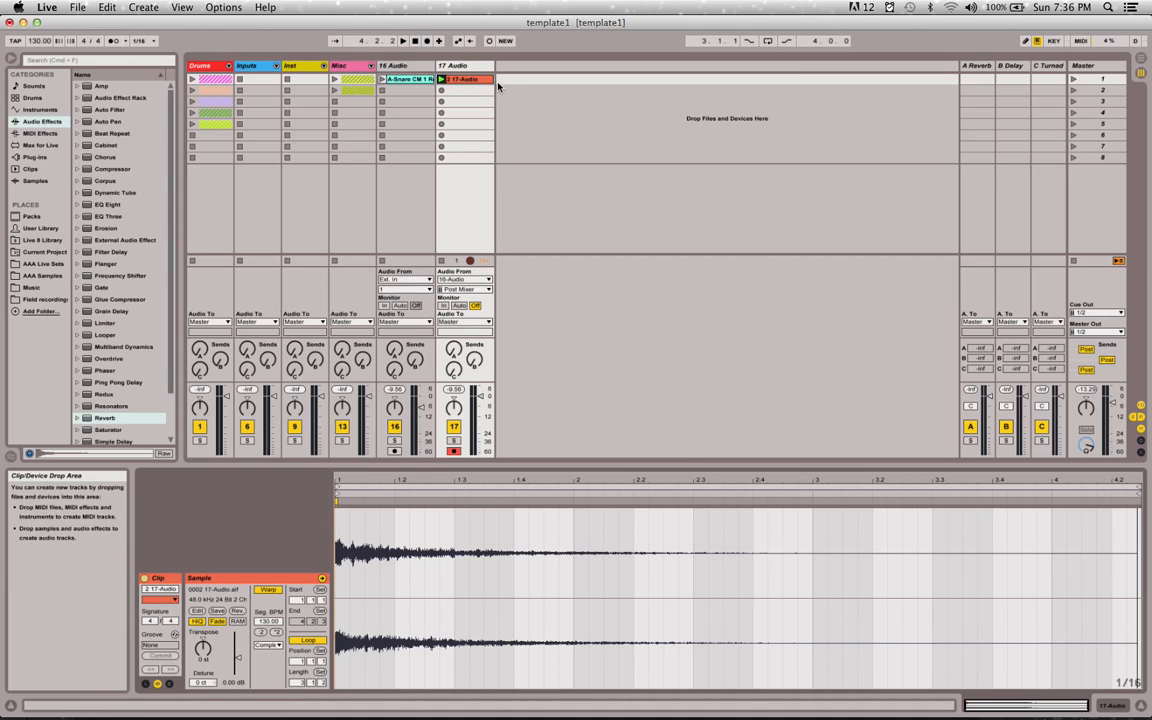
Move the recorded clip to the second slot of 16 Audio and reverse its sample.
left_click_drag(475, 84, 424, 88)
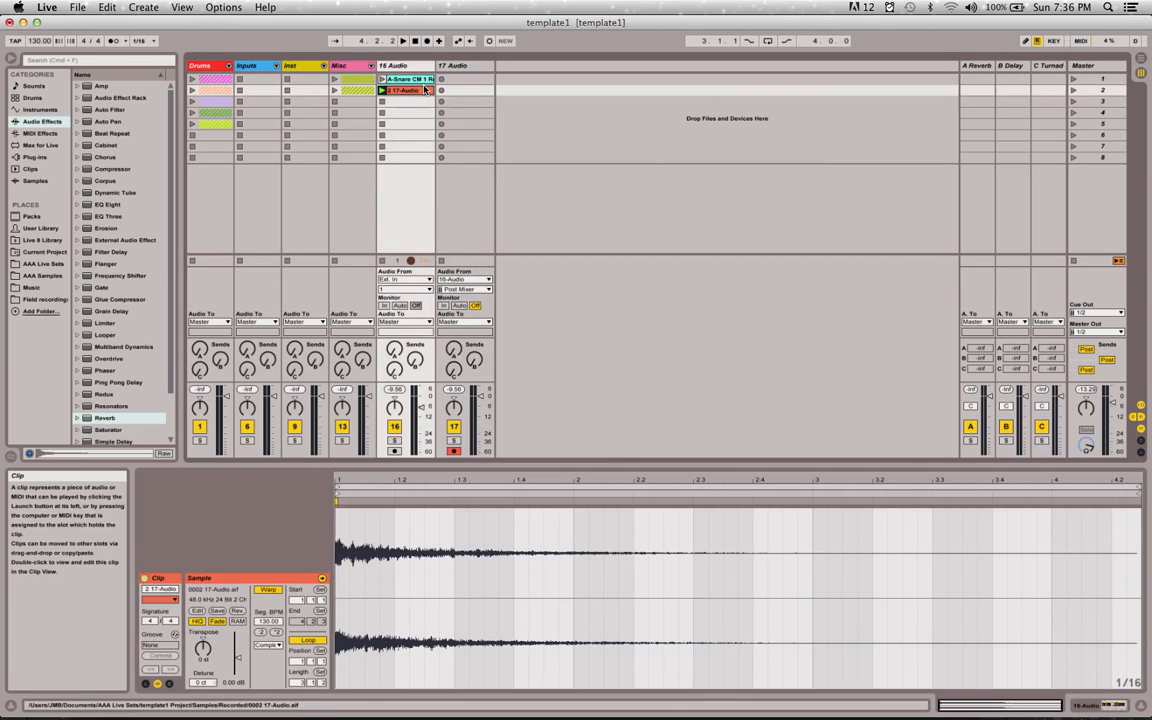
left_click(236, 611)
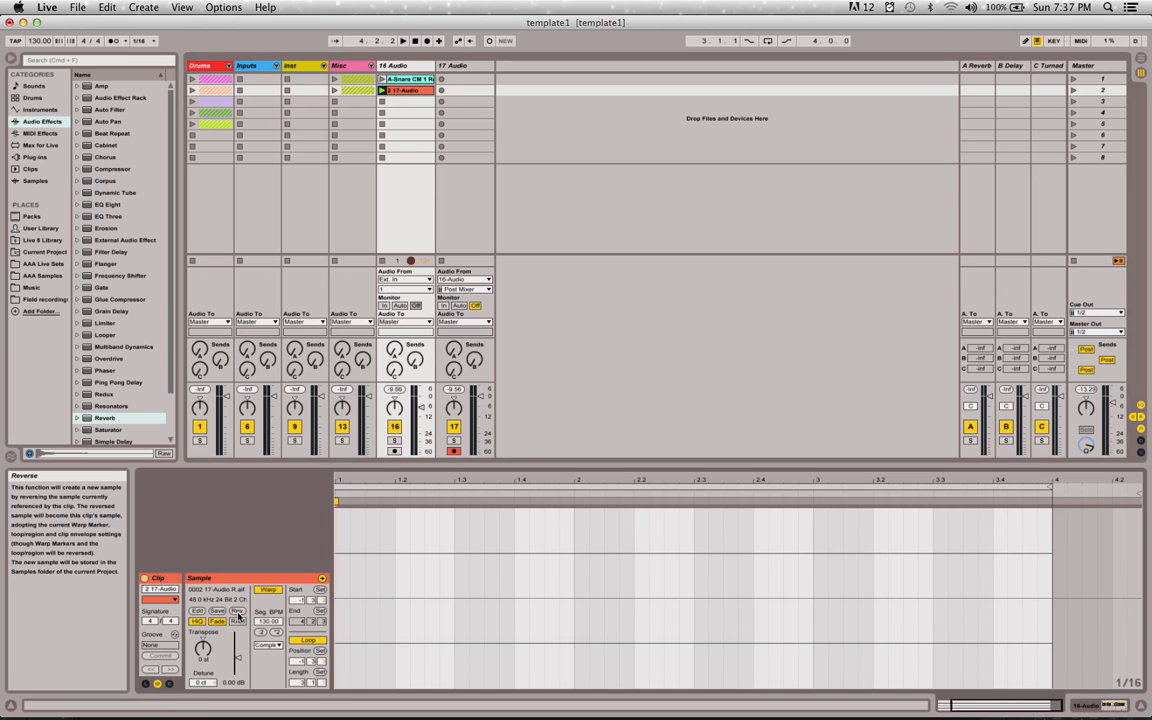
left_click(441, 80)
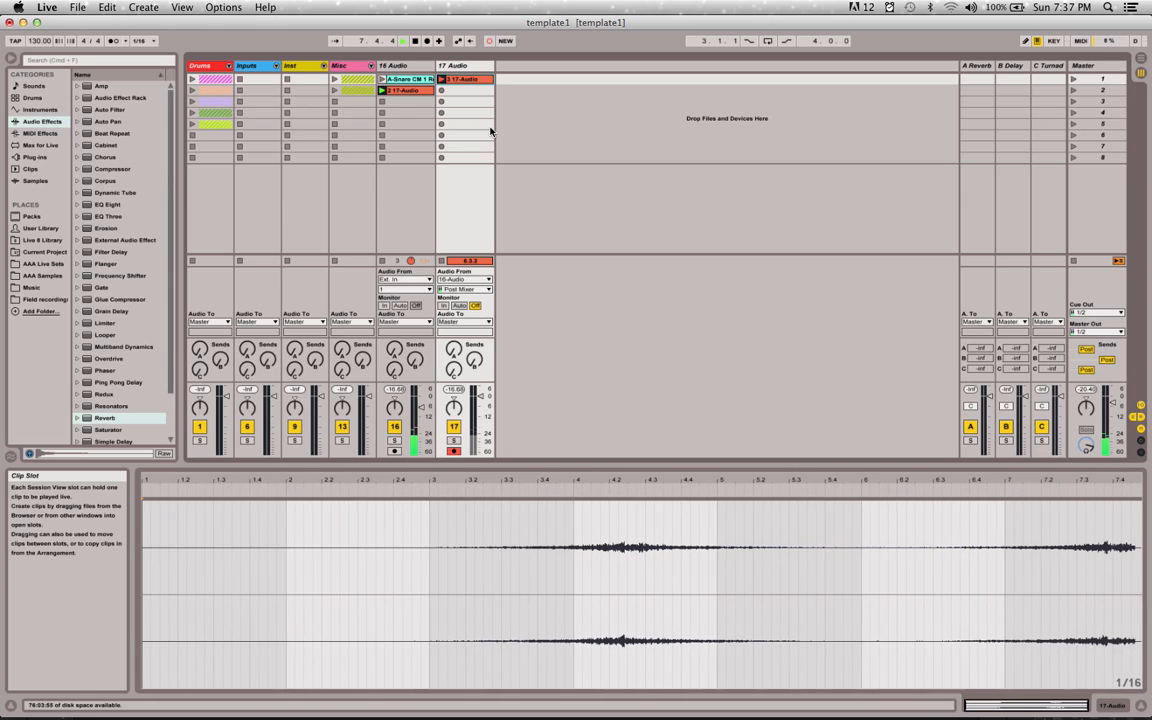
key("space")
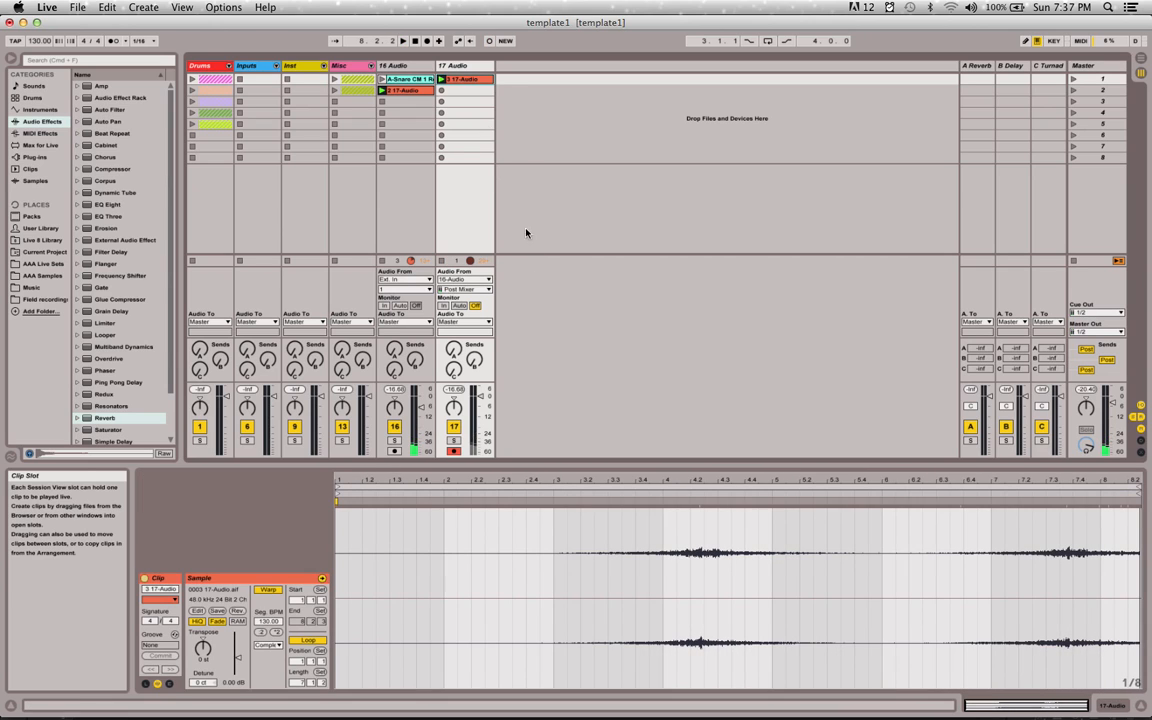
key("Delete")
Turn off looping for the reversed clip in 16 Audio and raise its gain to 11.3 dB.
left_click(429, 91)
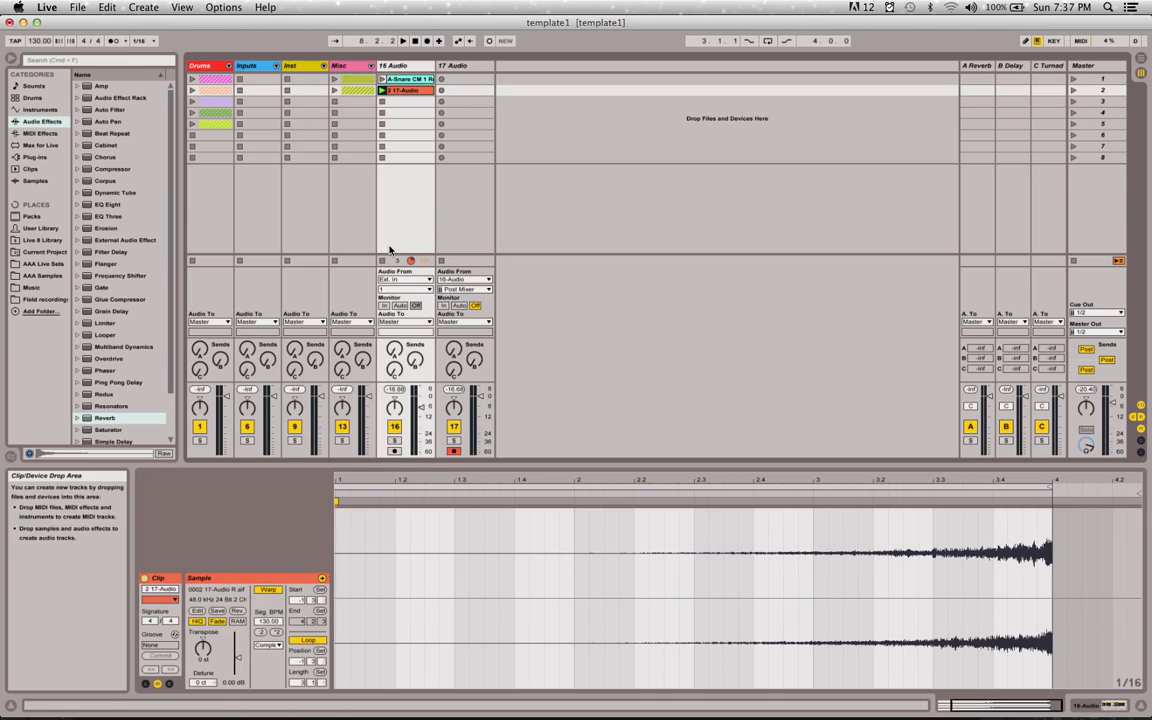
key("shift+Tab")
key("shift+Tab")
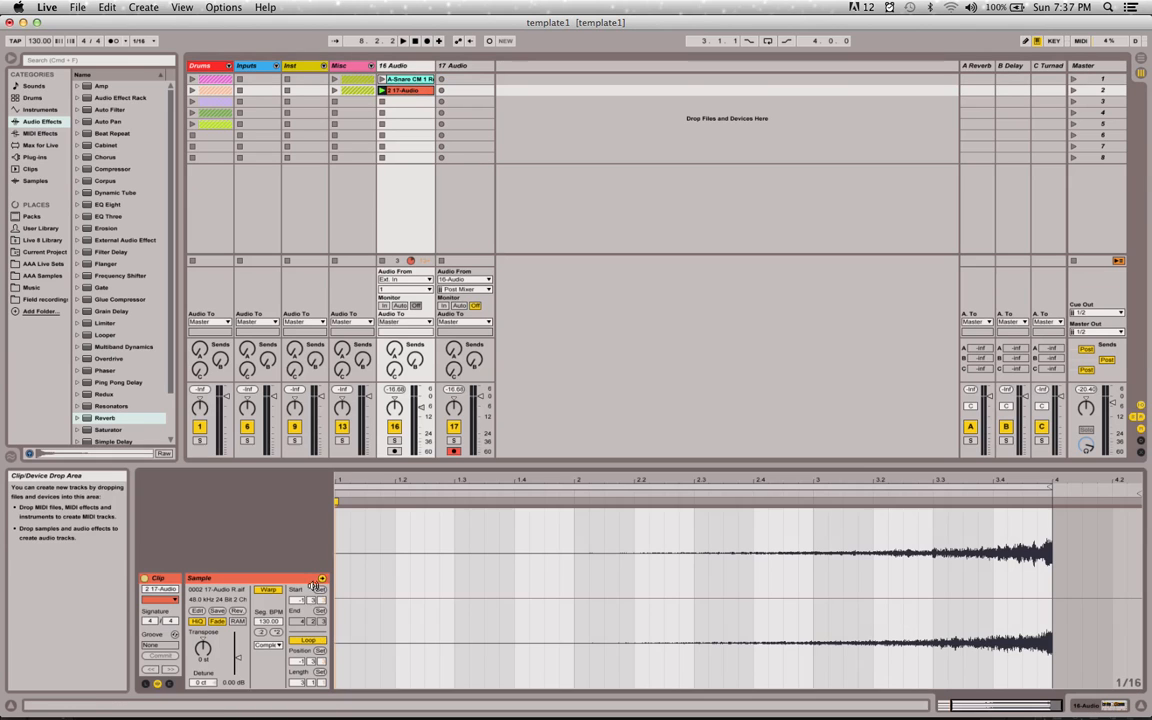
left_click(310, 643)
left_click_drag(238, 658, 238, 641)
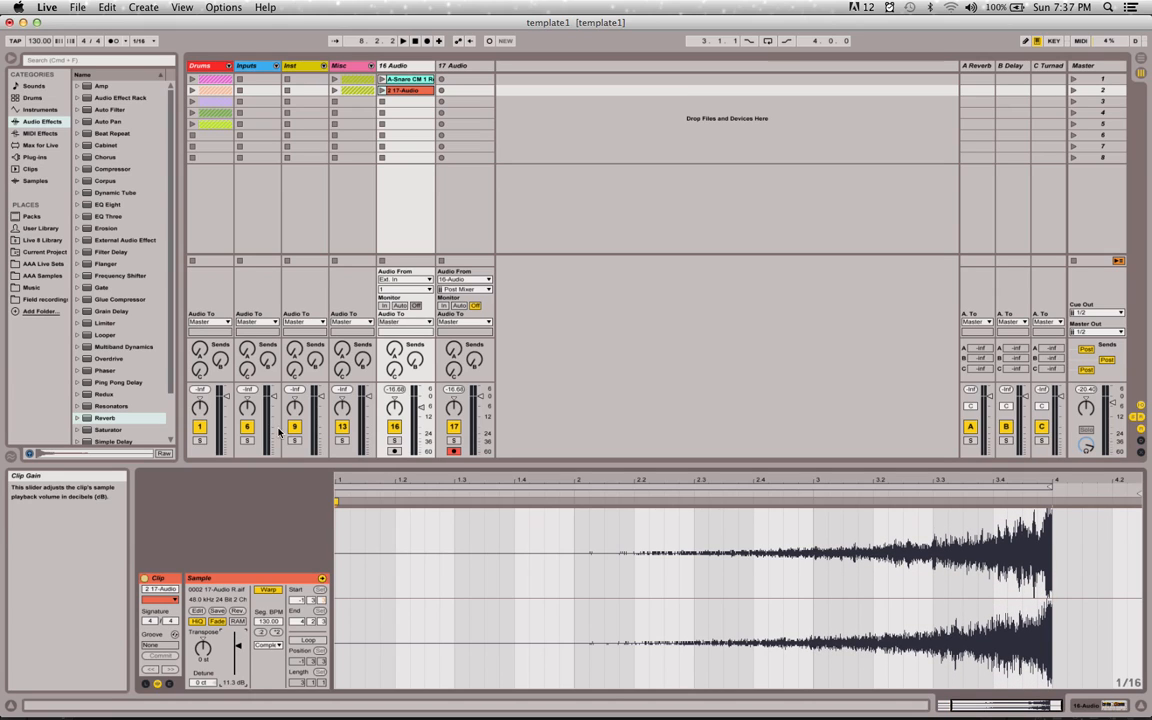
Record the reversed clip's playback into the second slot of 17 Audio and move the new recording to the third slot of 16 Audio.
left_click(384, 91)
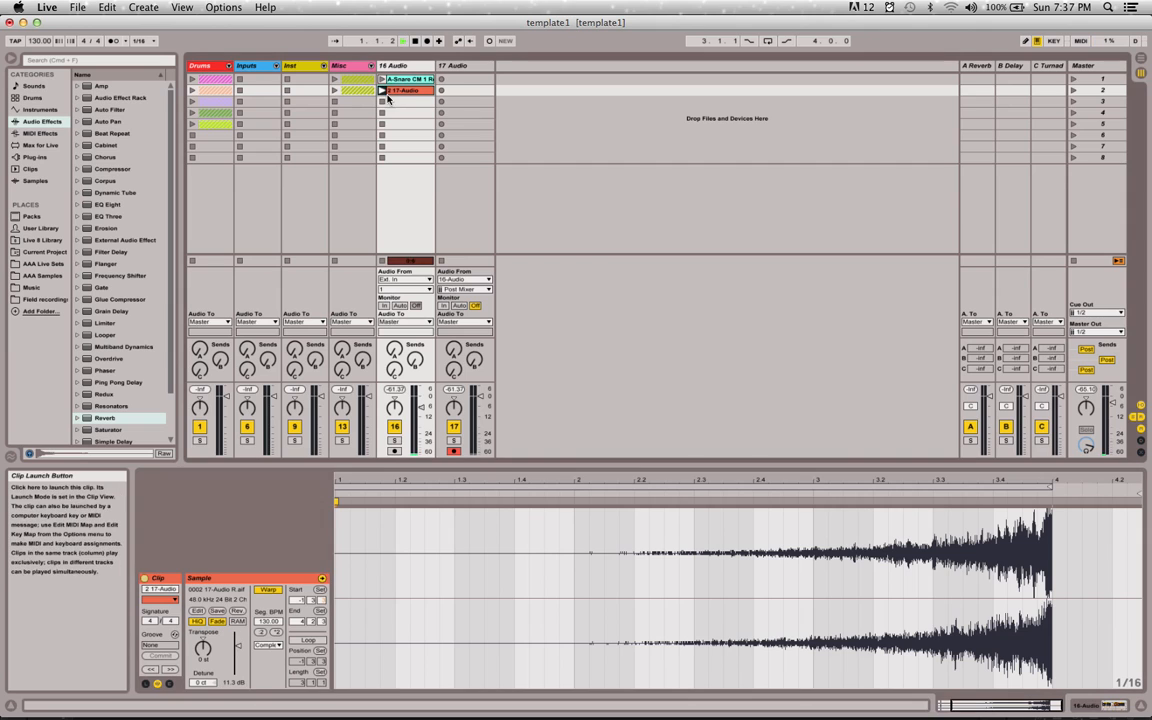
left_click(442, 90)
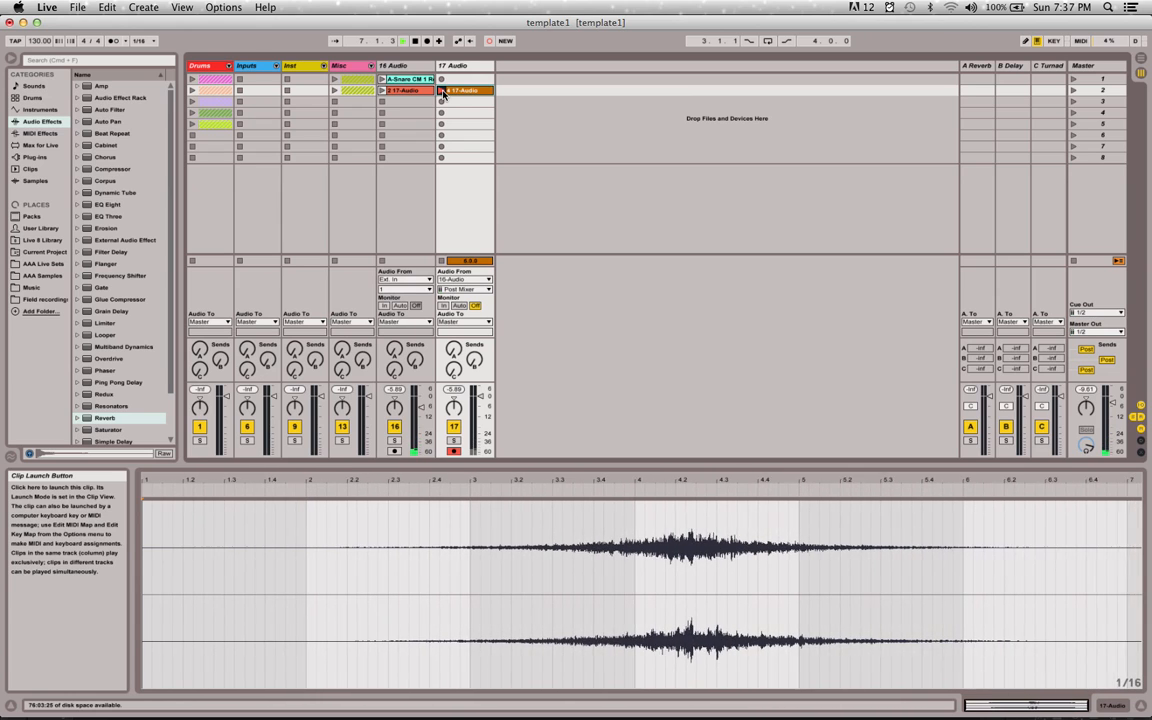
left_click(444, 91)
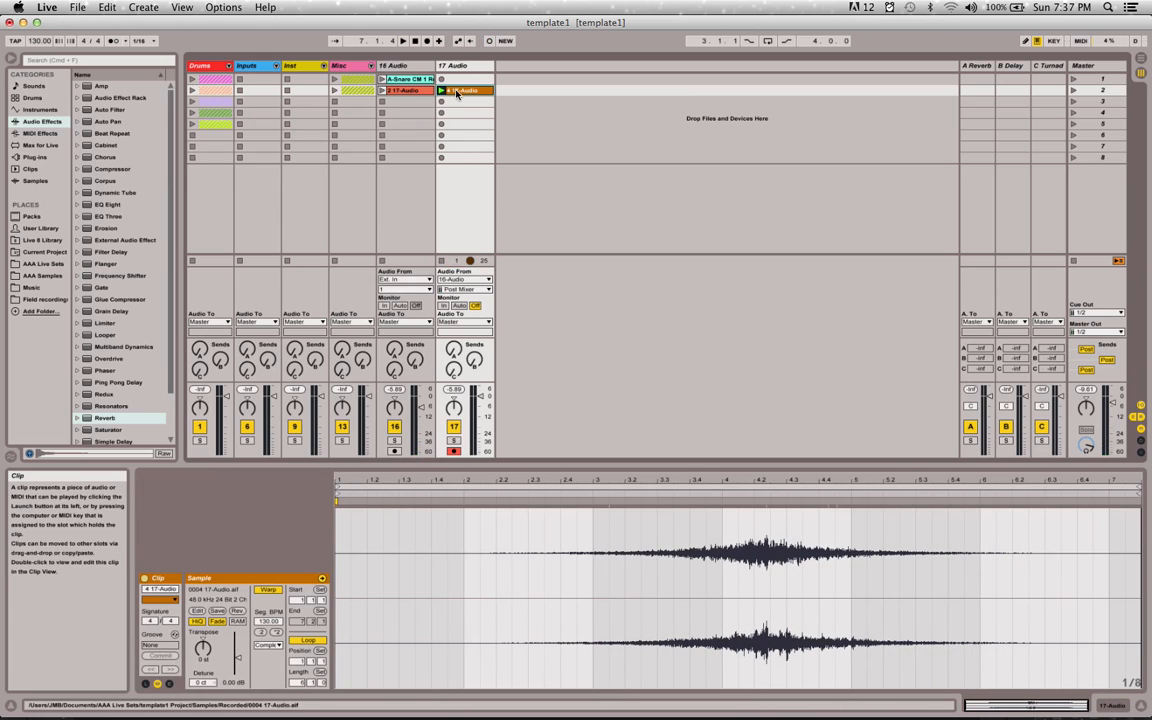
left_click_drag(457, 94, 420, 102)
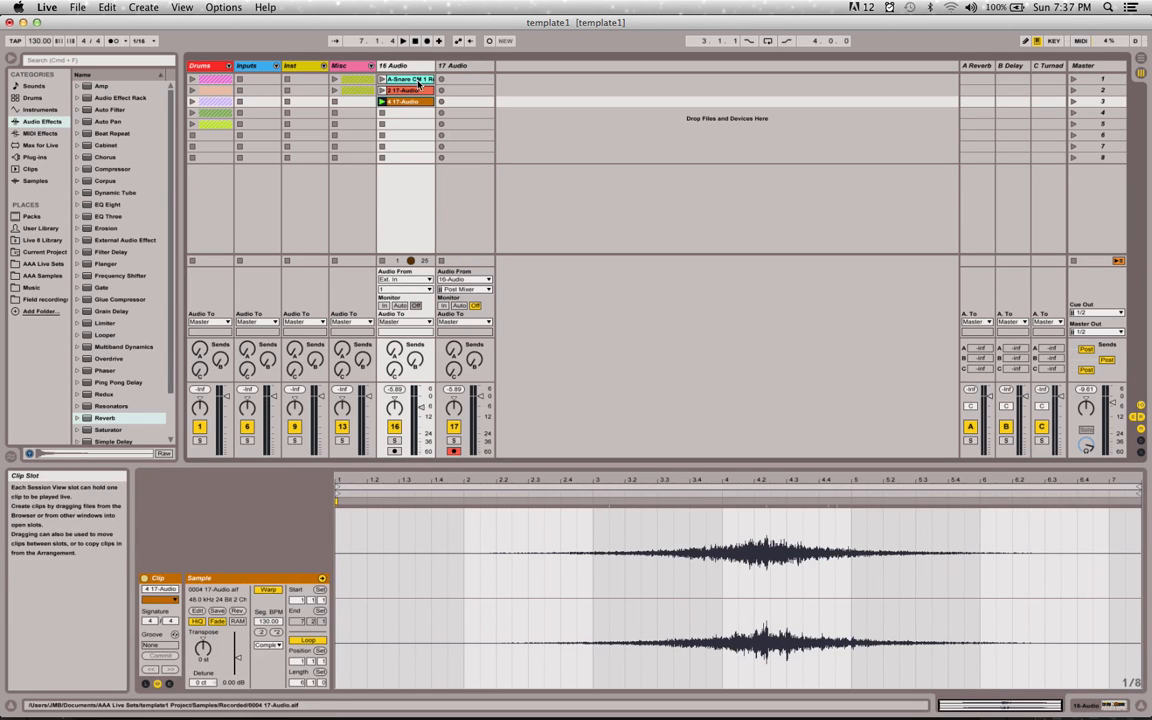
Delete the Reverb effect from 16 Audio.
left_click(400, 65)
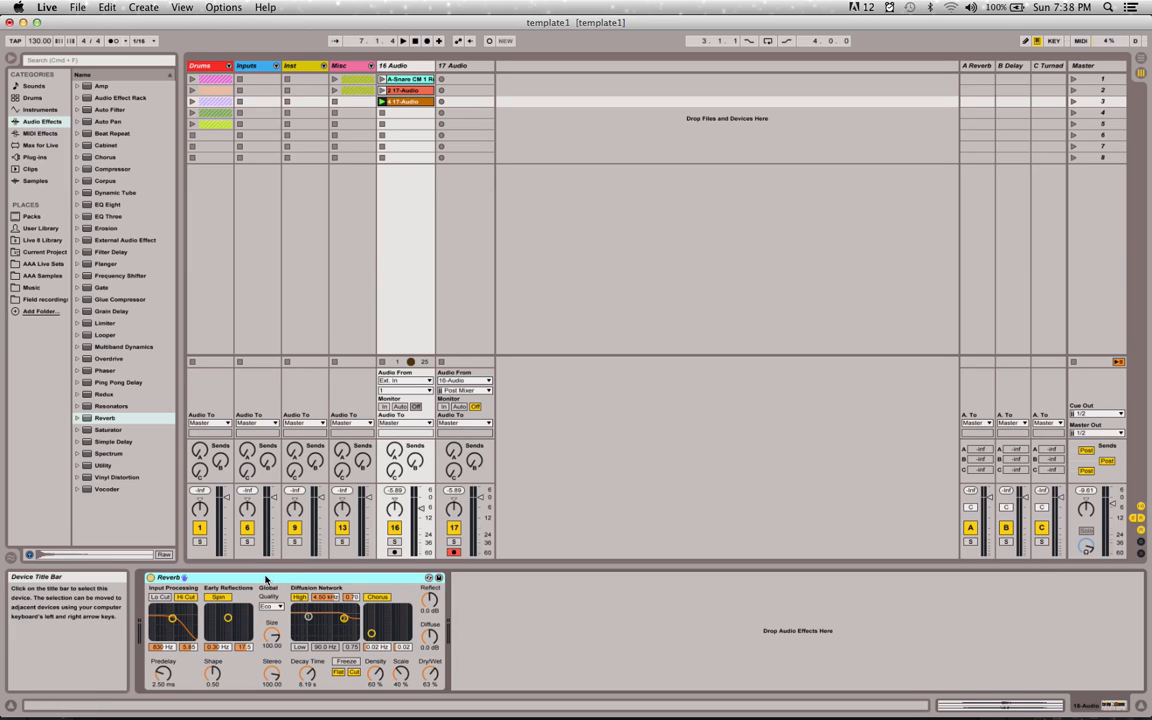
key("Delete")
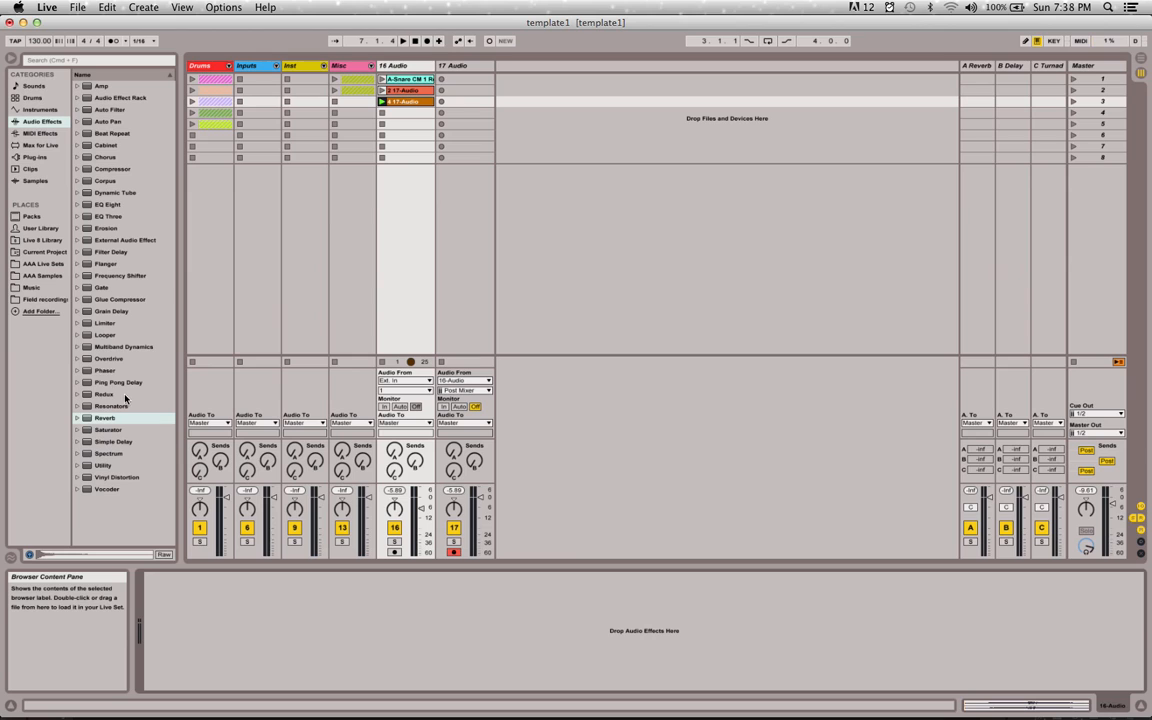
Add a Ping Pong Delay to 16 Audio with beat division 3, feedback 53 % and dry/wet 39 %, and raise the track volume.
left_click_drag(110, 382, 412, 144)
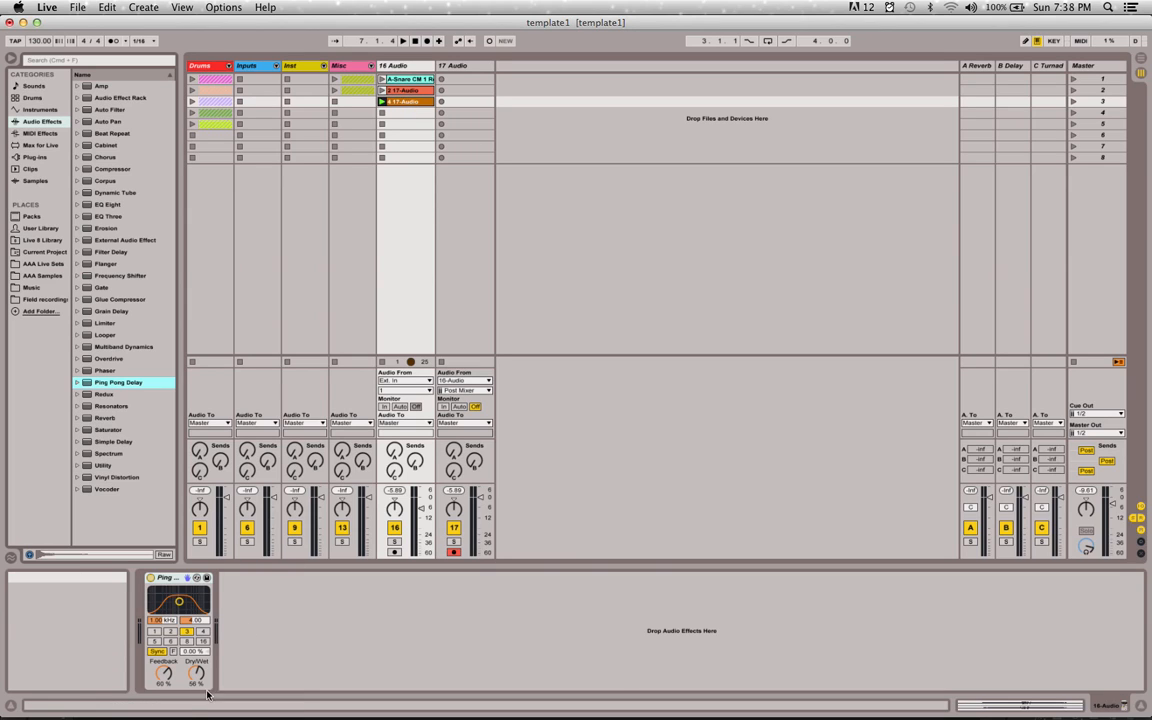
left_click(171, 632)
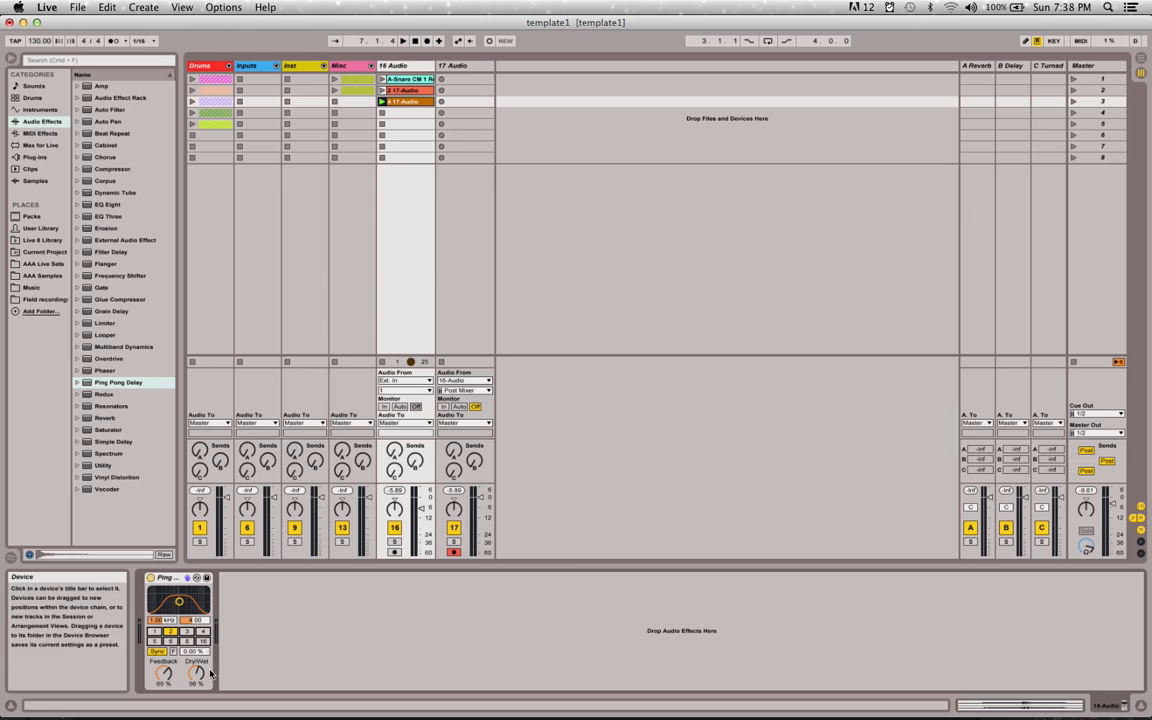
left_click(198, 673)
key("space")
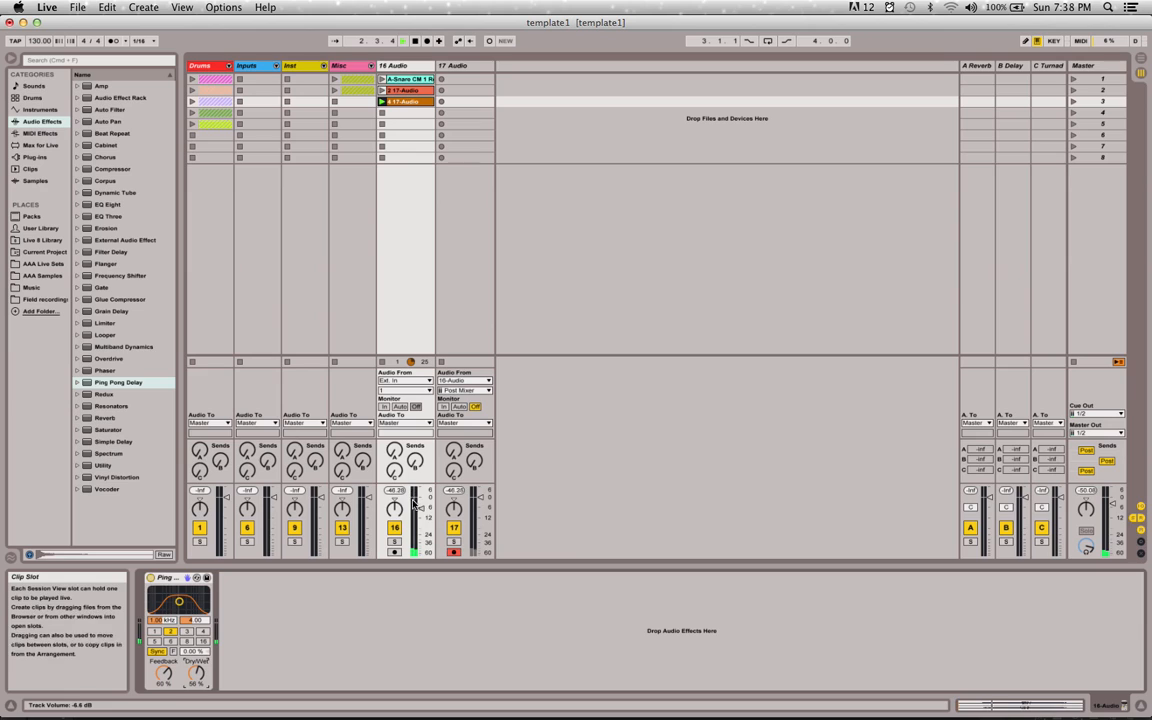
left_click_drag(421, 507, 421, 495)
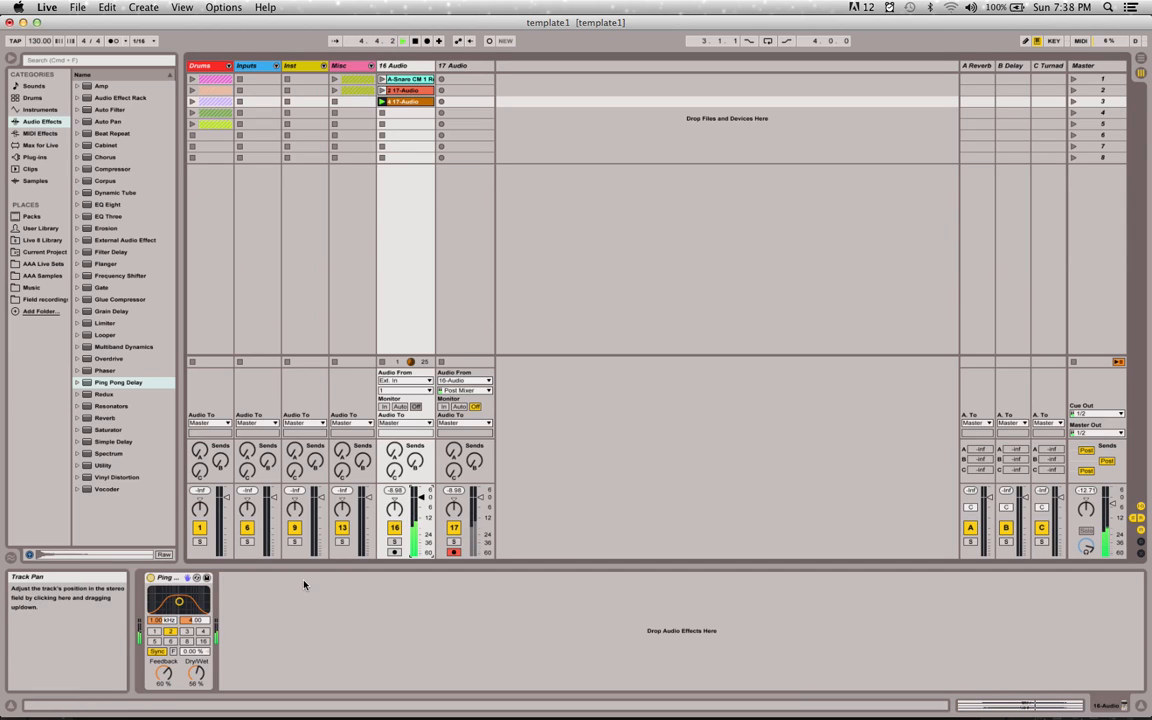
left_click(186, 633)
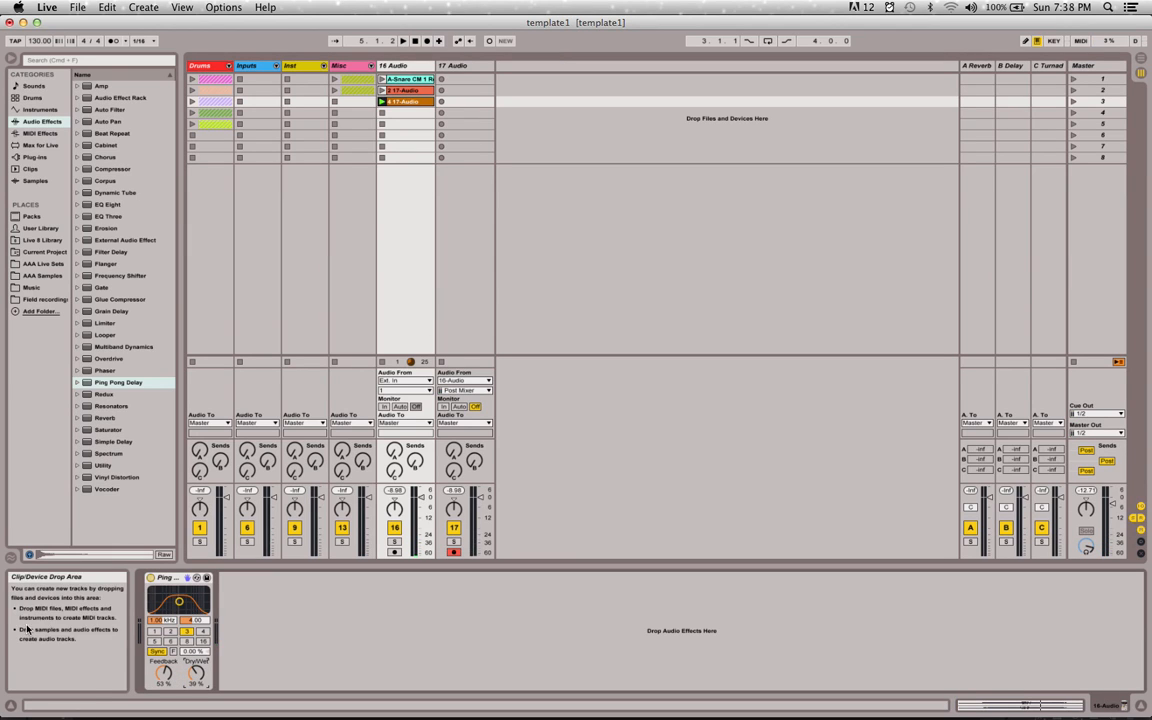
Record the delayed playback into the third slot of 17 Audio and move the recording to the fourth slot of 16 Audio.
left_click(442, 103)
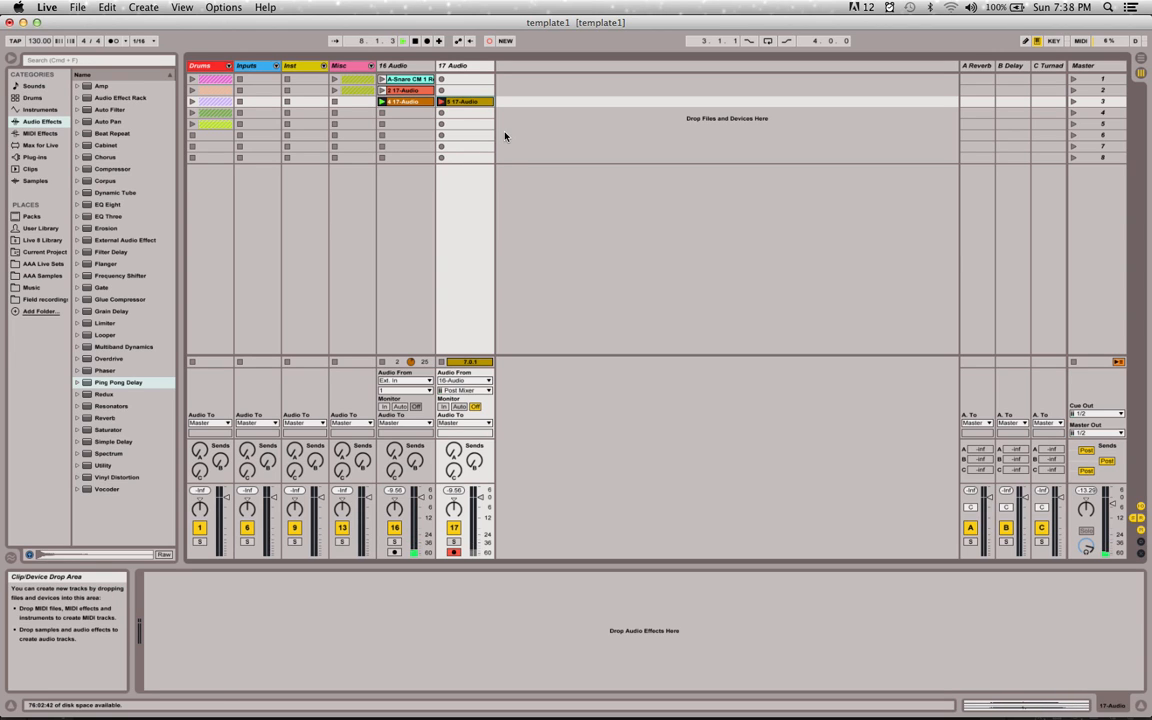
left_click(464, 104)
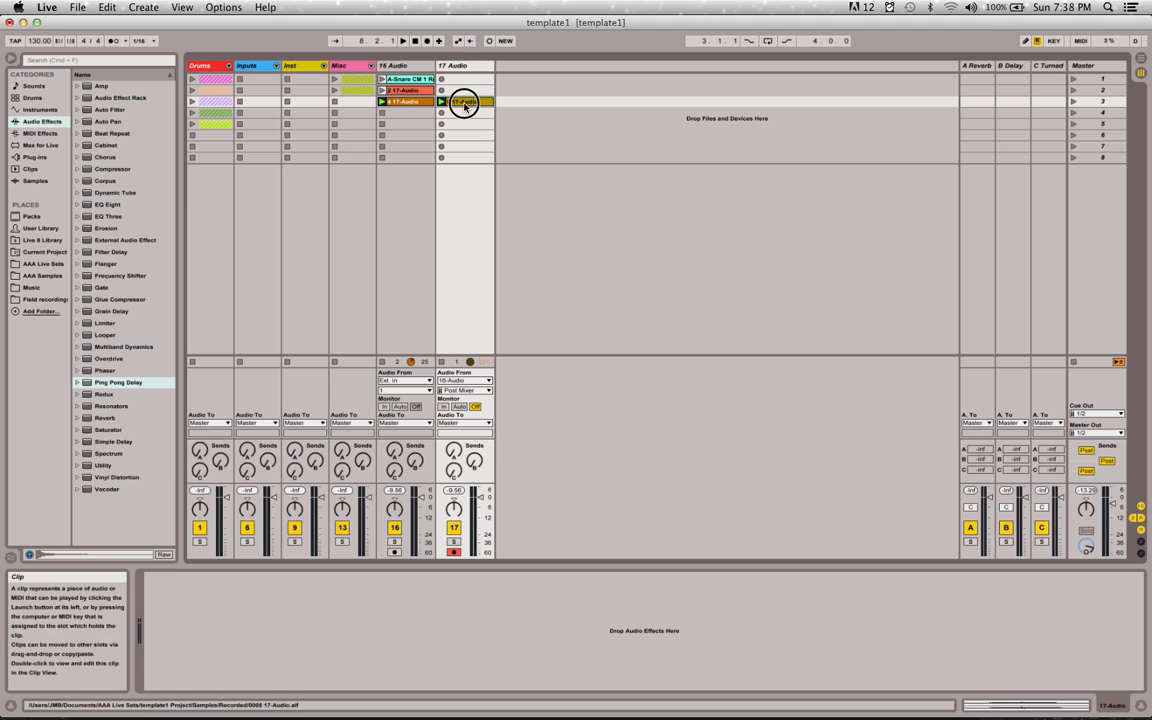
left_click_drag(464, 104, 427, 112)
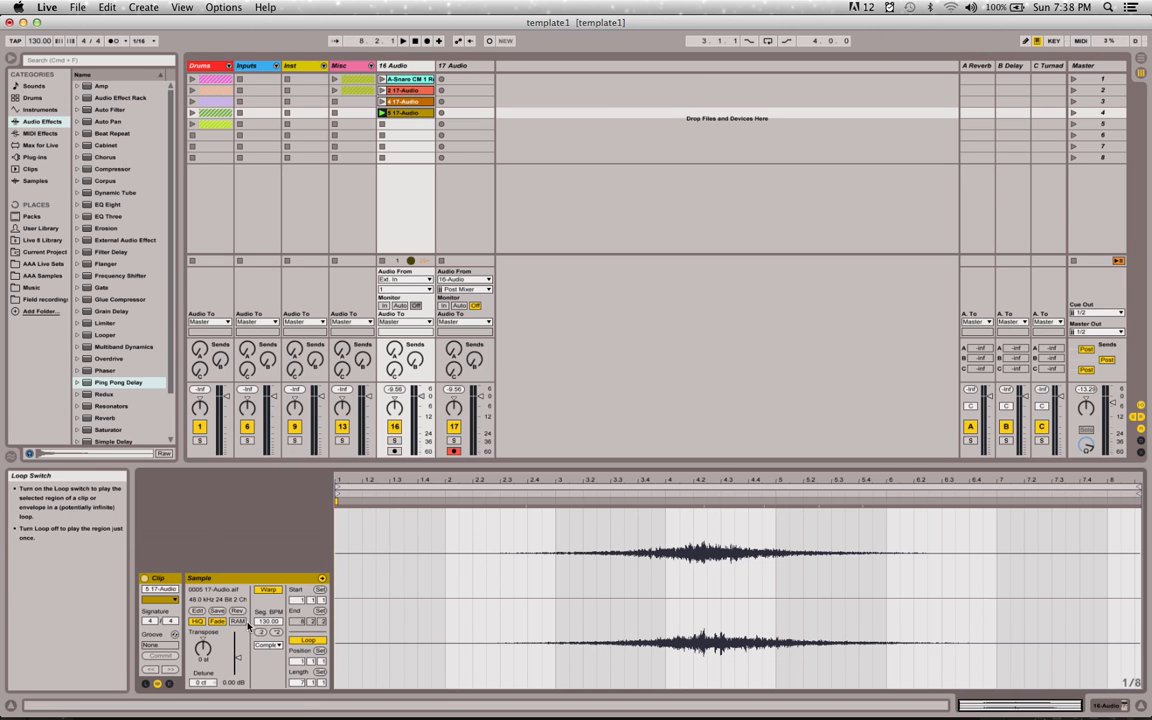
Reverse the sample of the clip in the fourth slot and delete the Ping Pong Delay from 16 Audio.
left_click(238, 612)
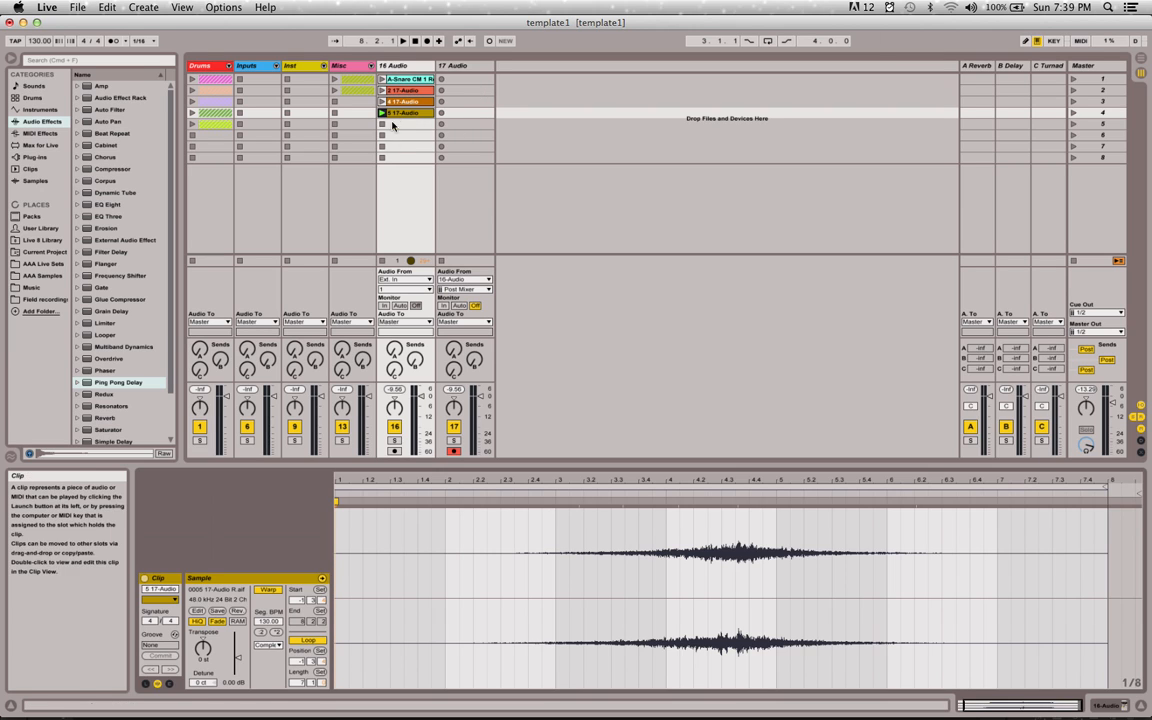
key("Return")
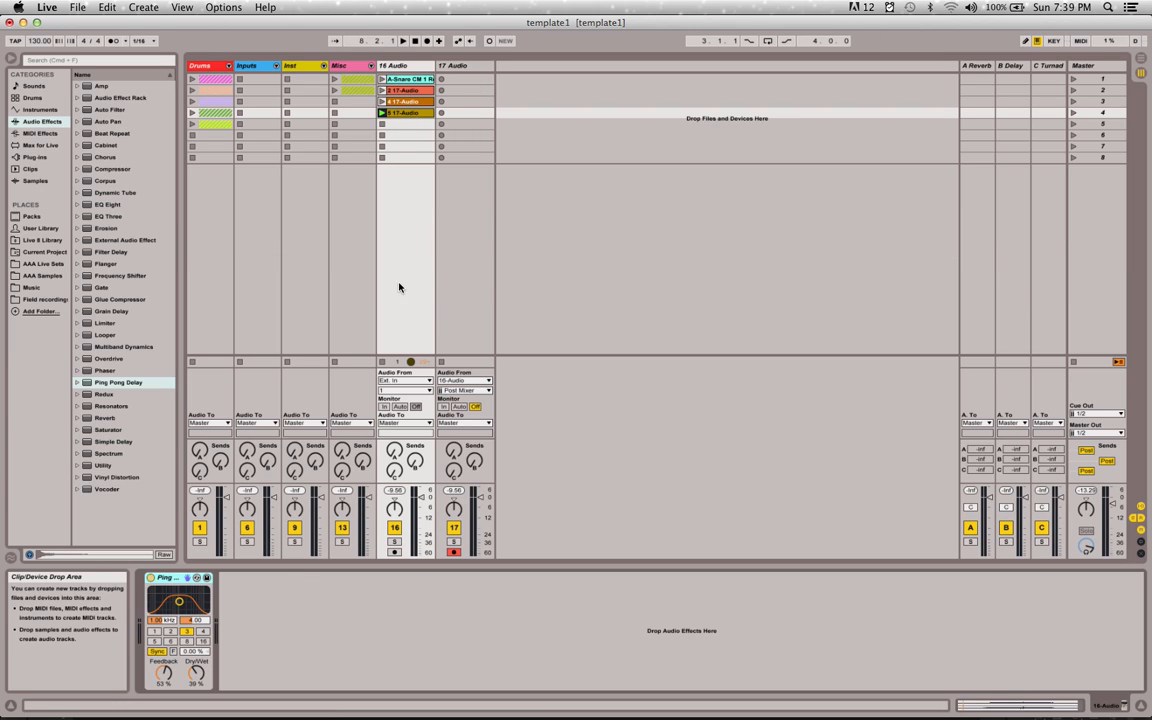
left_click(163, 579)
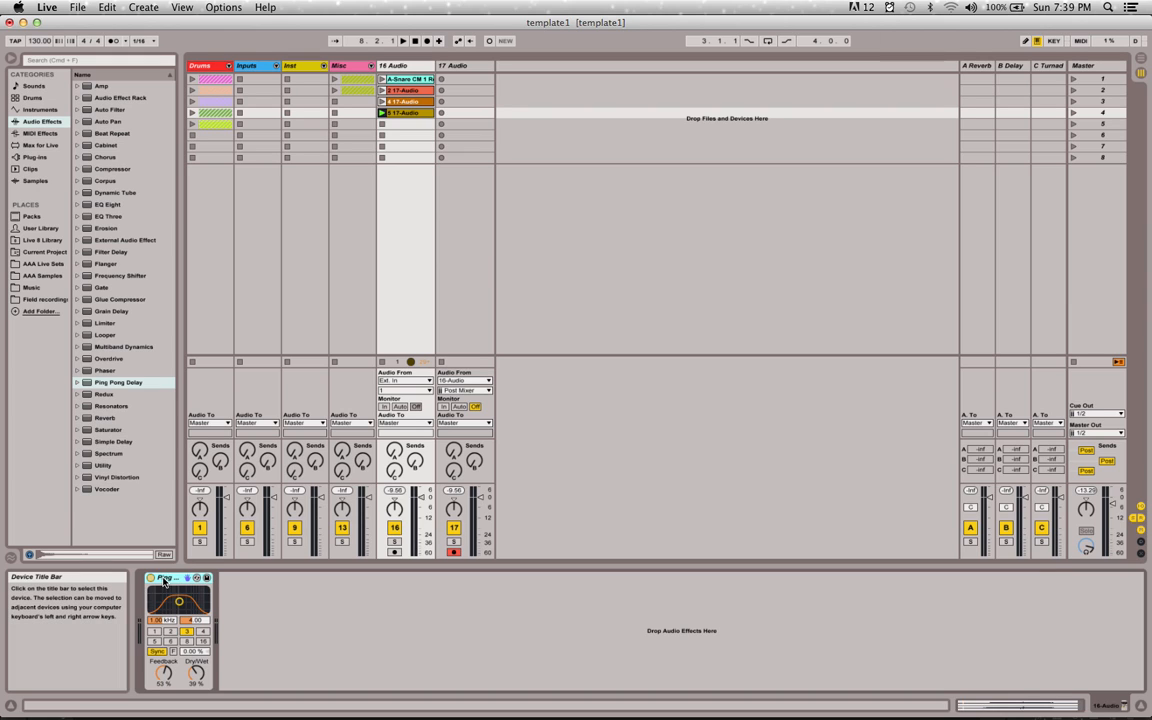
key("Delete")
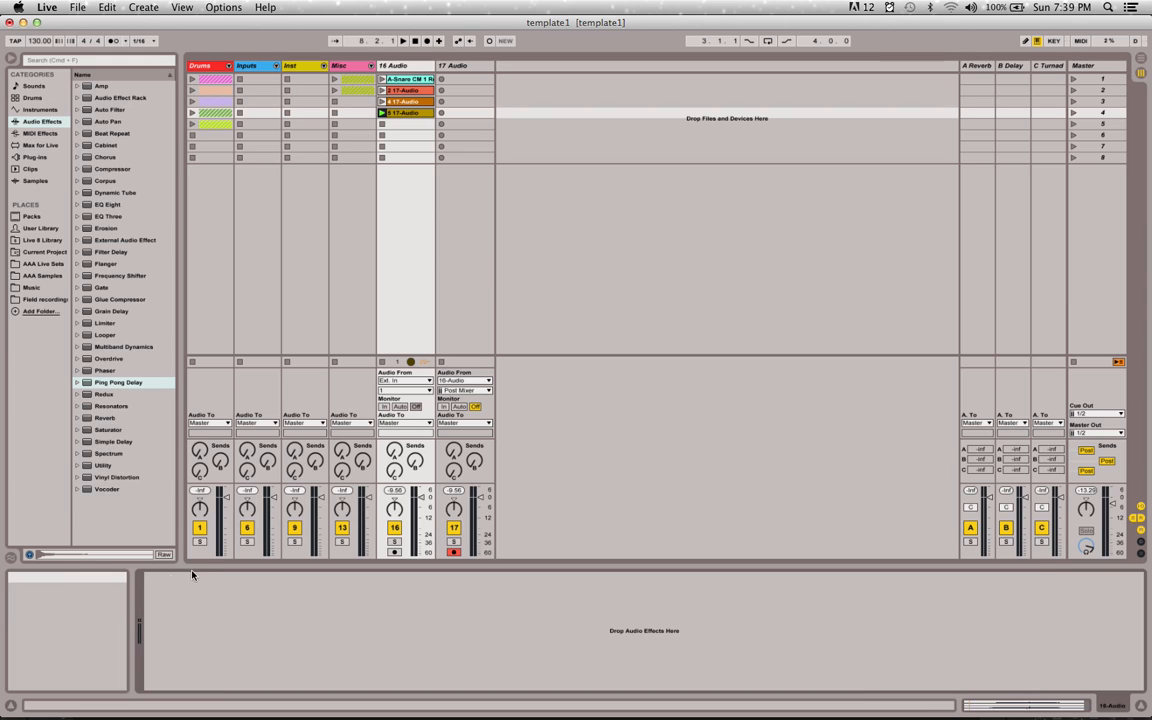
Raise the reversed clip's gain to 8.50 dB and trim its loop to start at 3.1.1 with a length of 3.2.0.
left_click(396, 116)
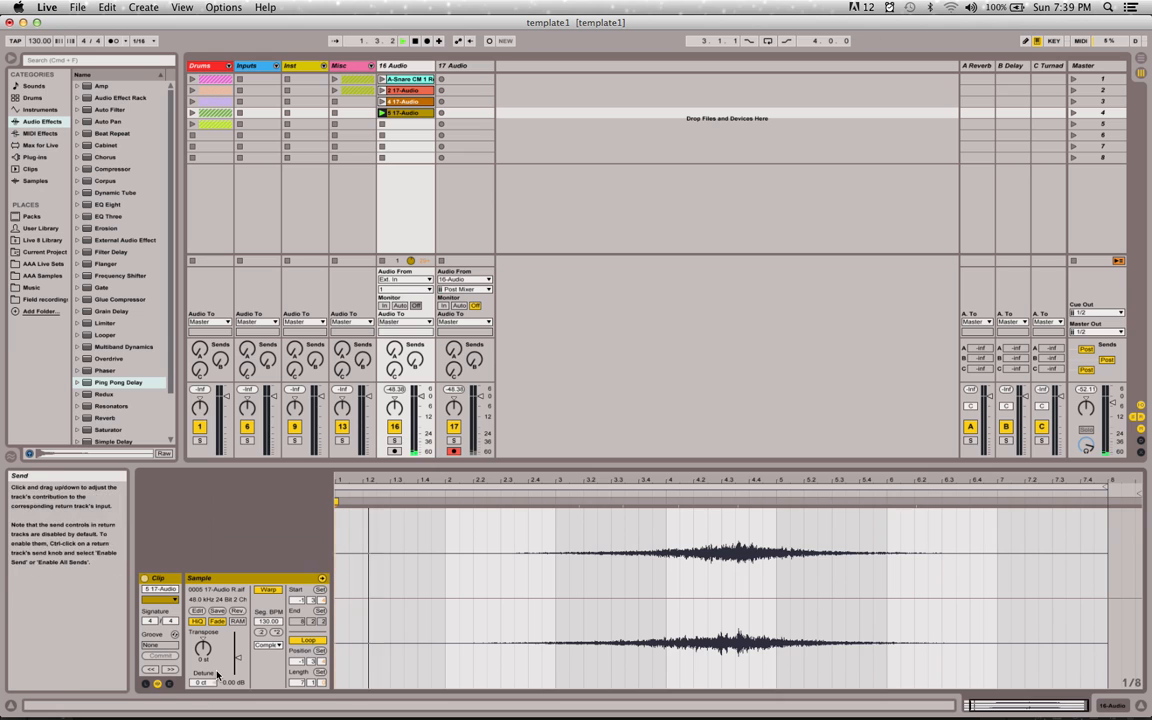
left_click_drag(237, 657, 237, 650)
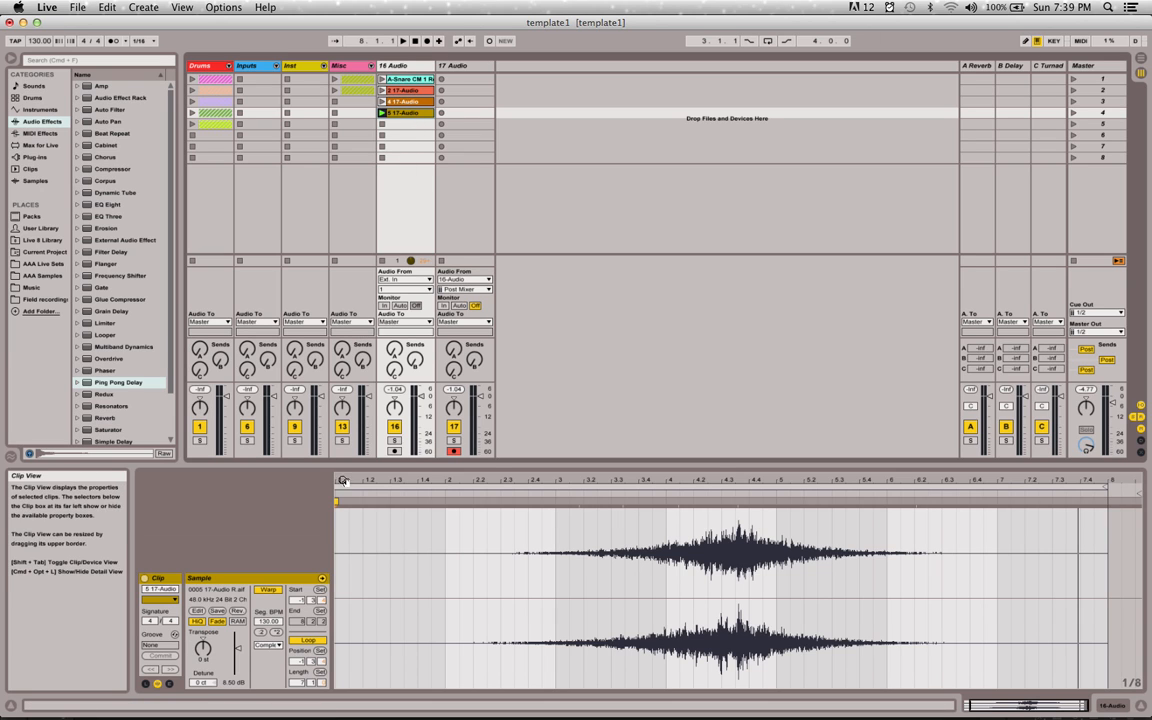
left_click_drag(338, 486, 557, 490)
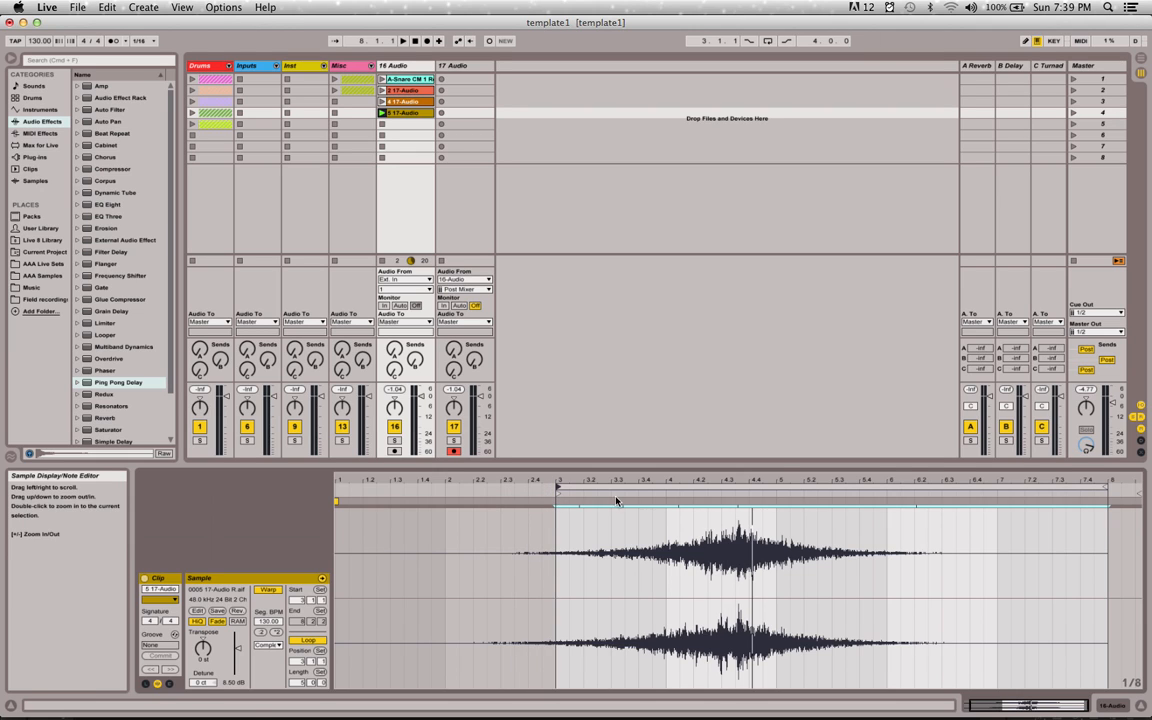
key("space")
left_click_drag(1105, 488, 941, 487)
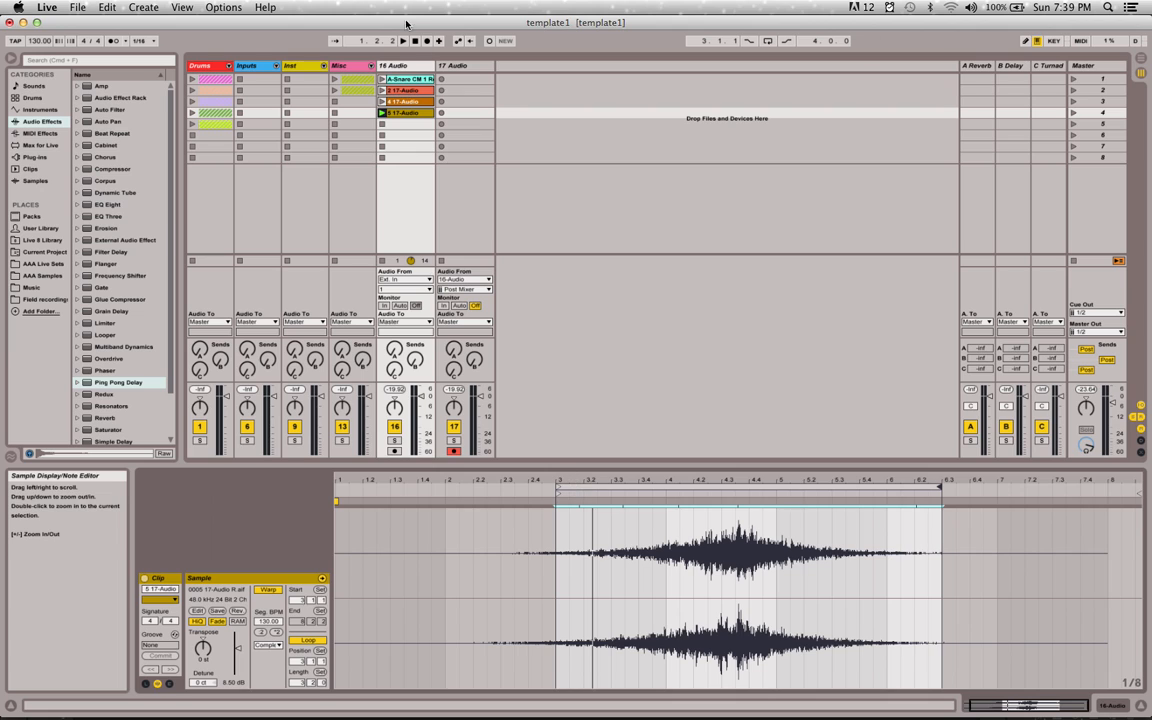
Duplicate the trimmed clip into the fifth slot of 16 Audio and open the copy's clip settings.
left_click_drag(410, 117, 409, 114)
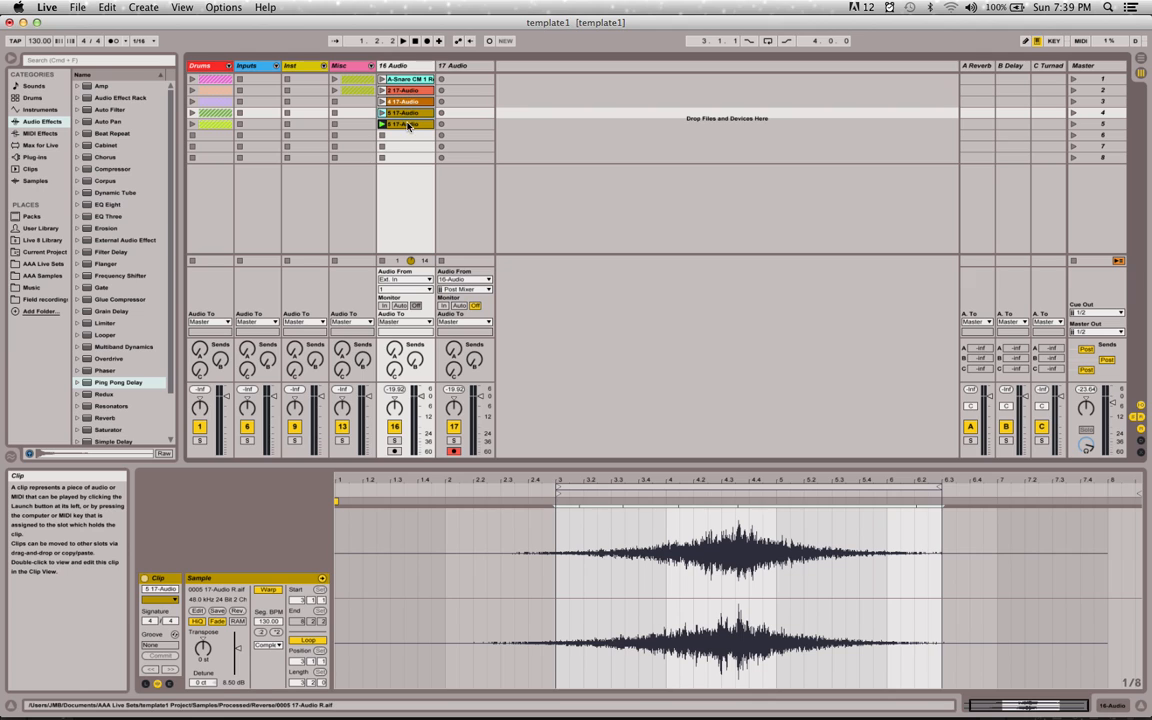
left_click(408, 126)
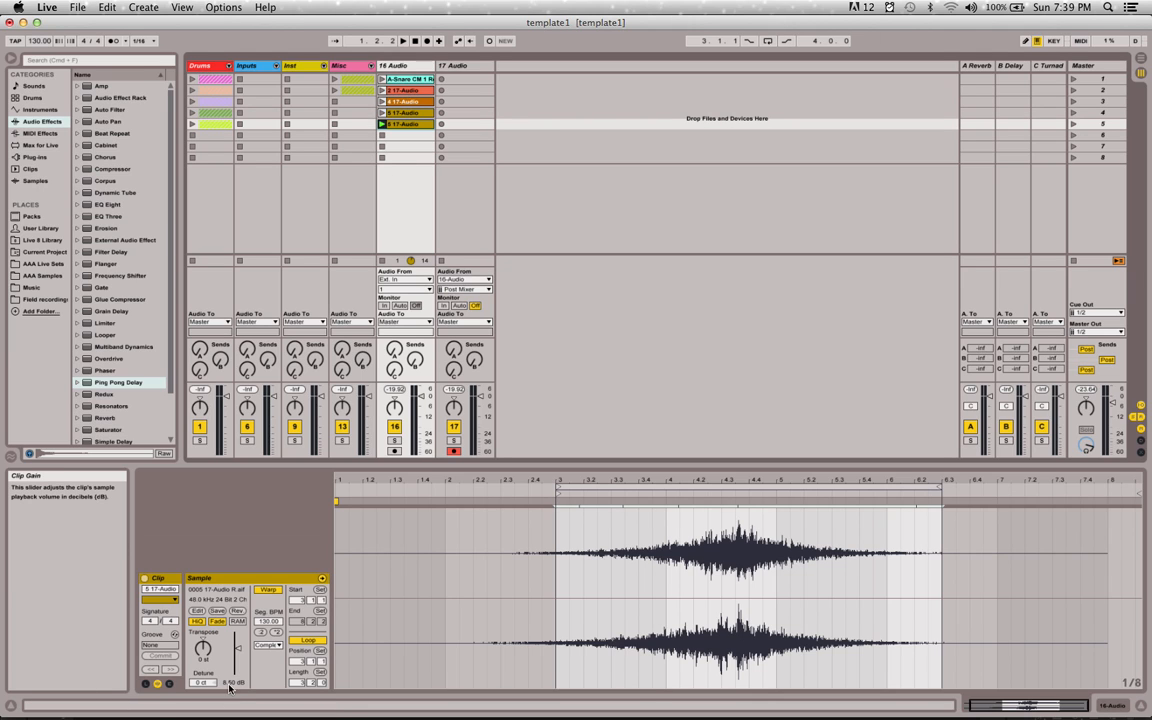
Try the Beats, Tones, Texture and Complex Pro warp modes on the duplicated clip.
left_click(275, 645)
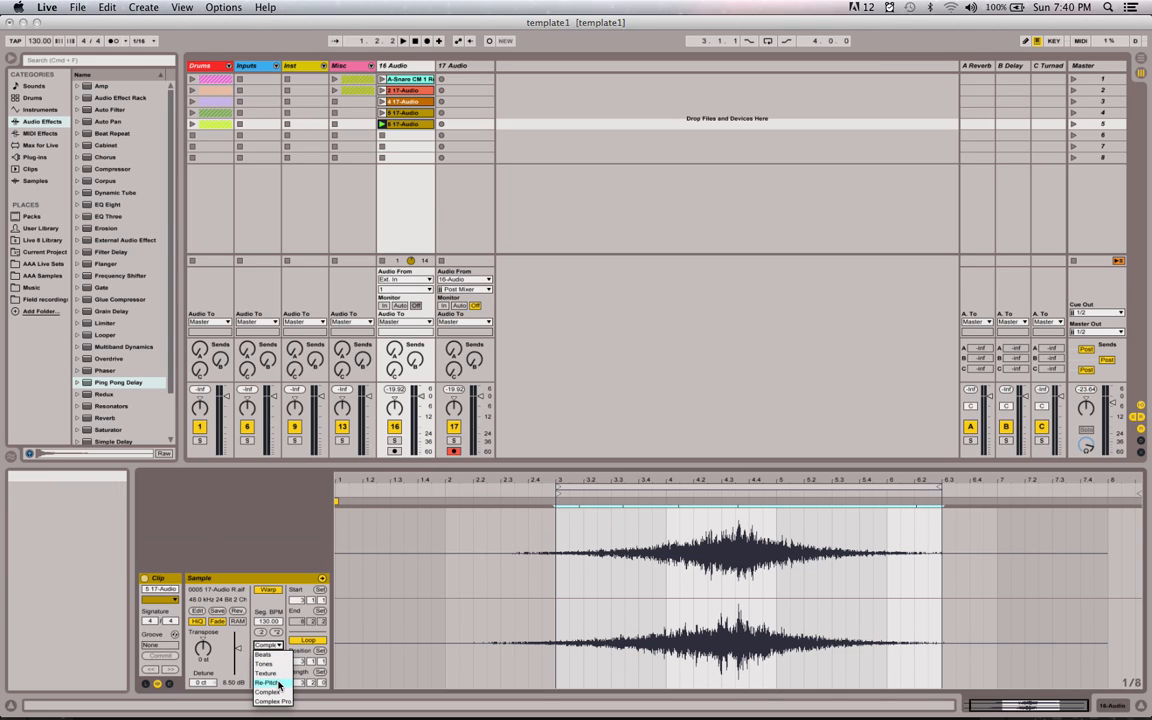
left_click(265, 654)
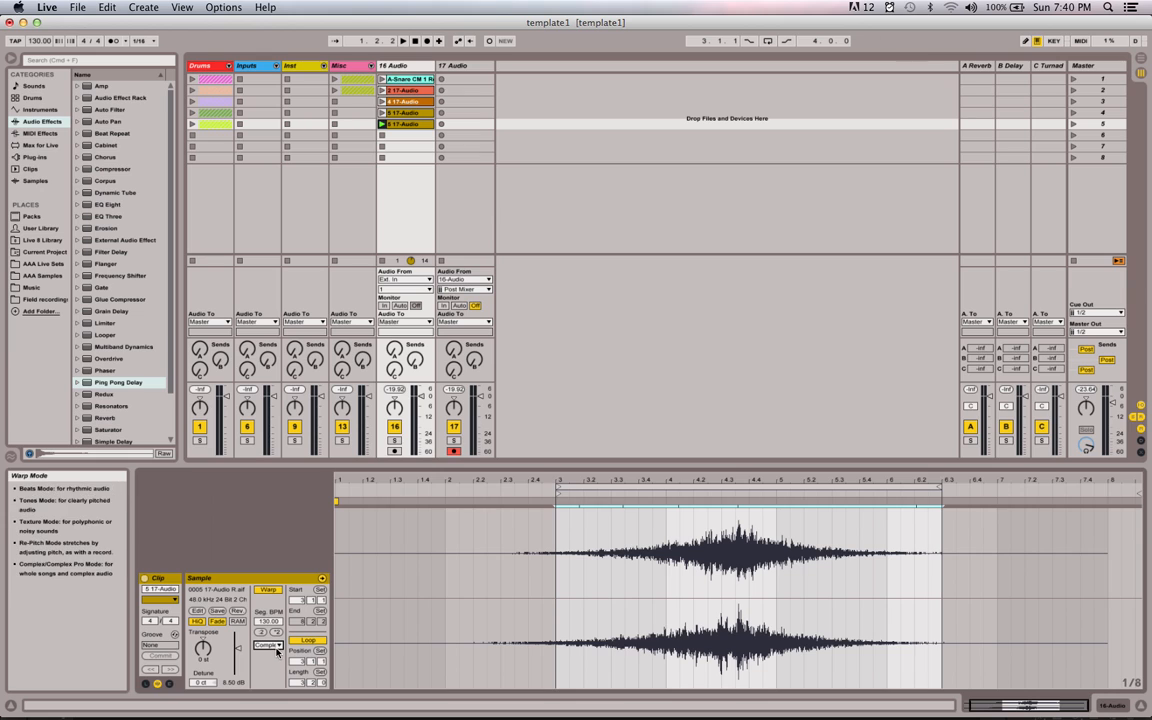
left_click(276, 647)
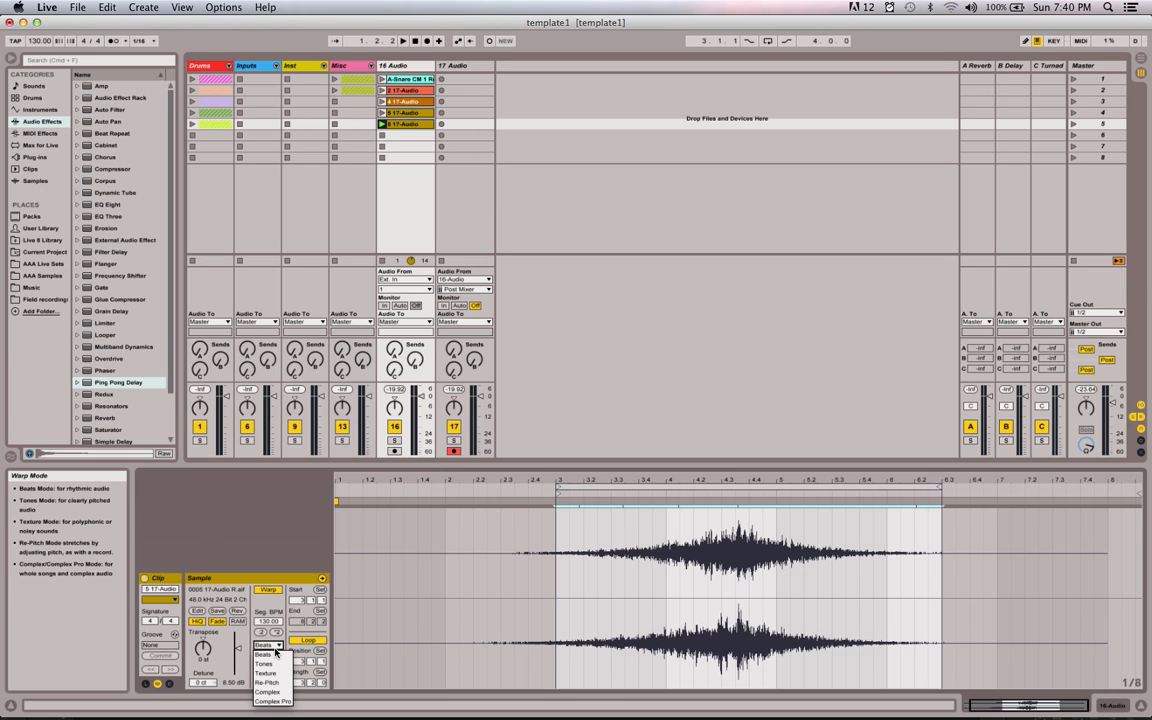
left_click(277, 652)
left_click(281, 645)
left_click(272, 666)
left_click(278, 648)
left_click(274, 662)
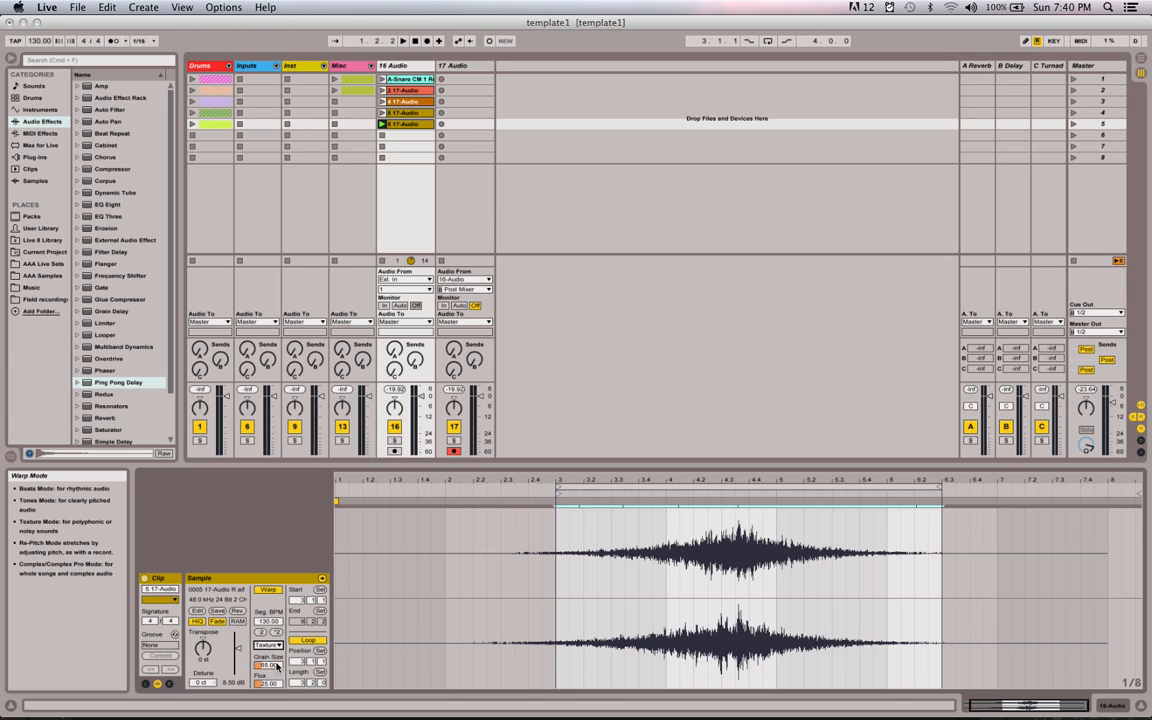
left_click(279, 645)
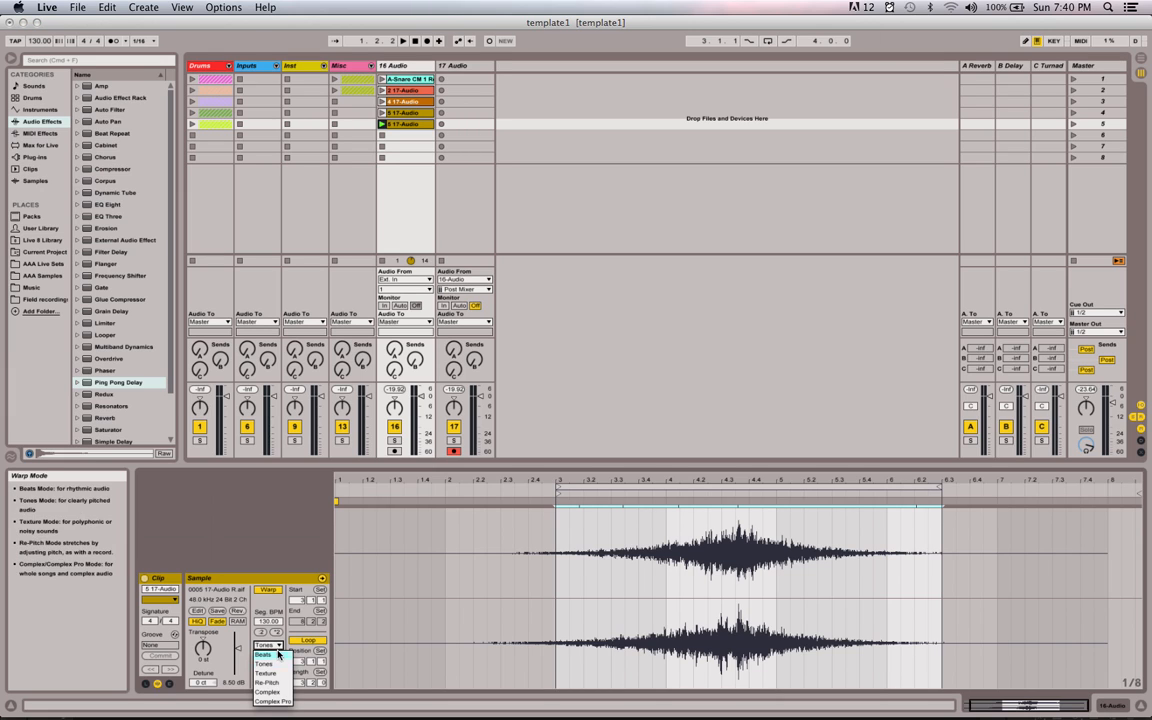
left_click(275, 702)
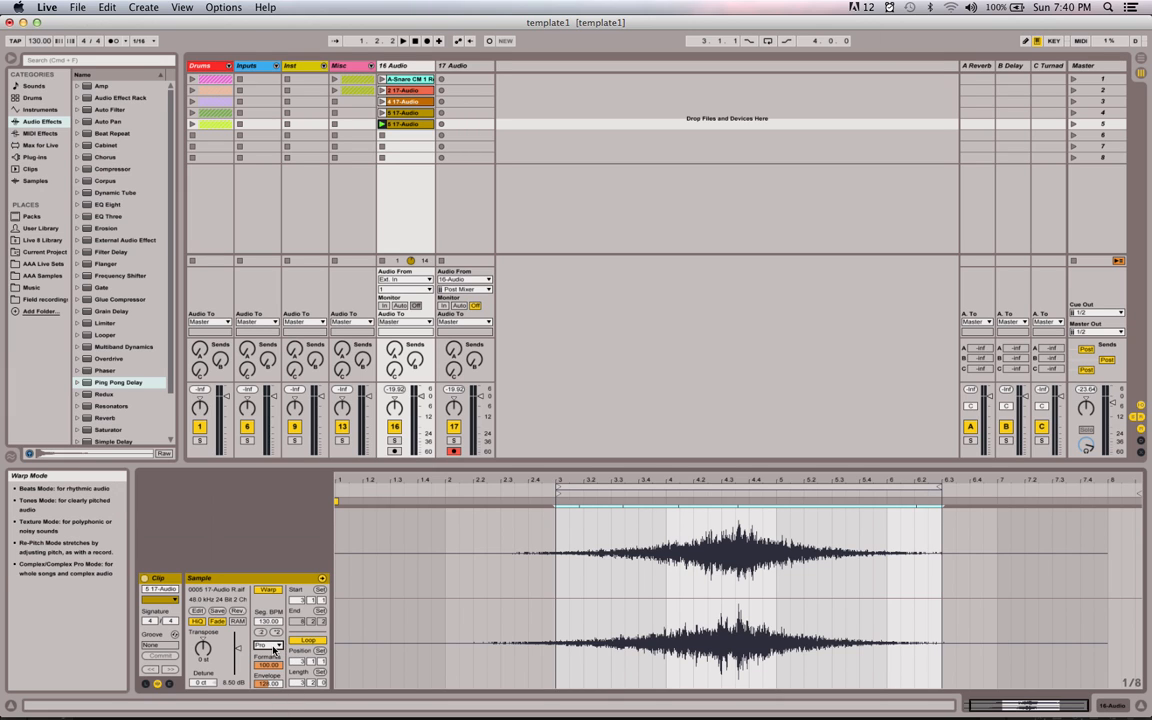
left_click(275, 648)
left_click(280, 701)
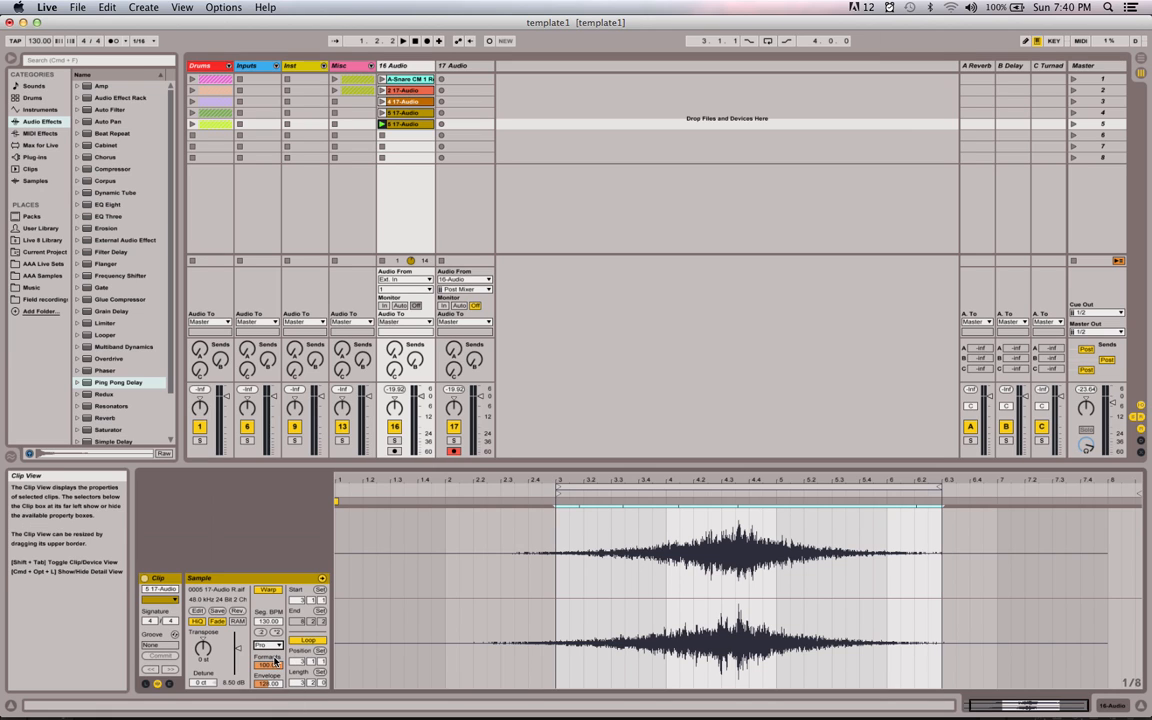
key("space")
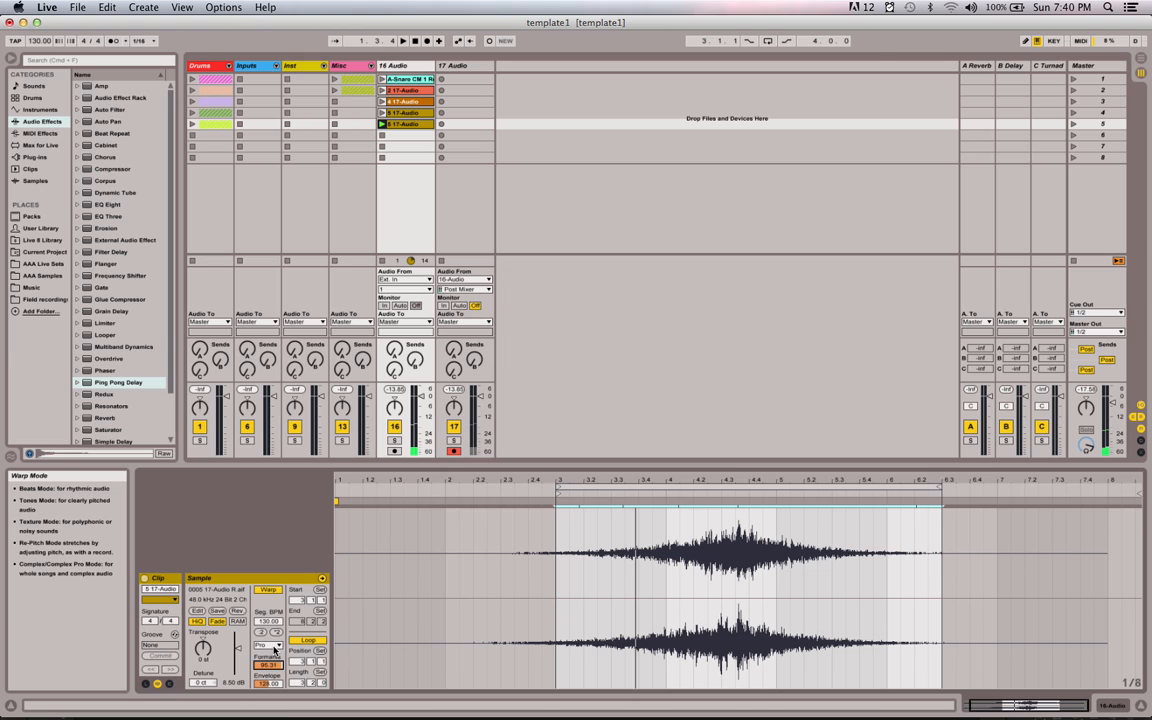
Set the duplicated clip's warp mode to Tones and raise its grain size to about 42.
left_click(272, 646)
left_click(270, 664)
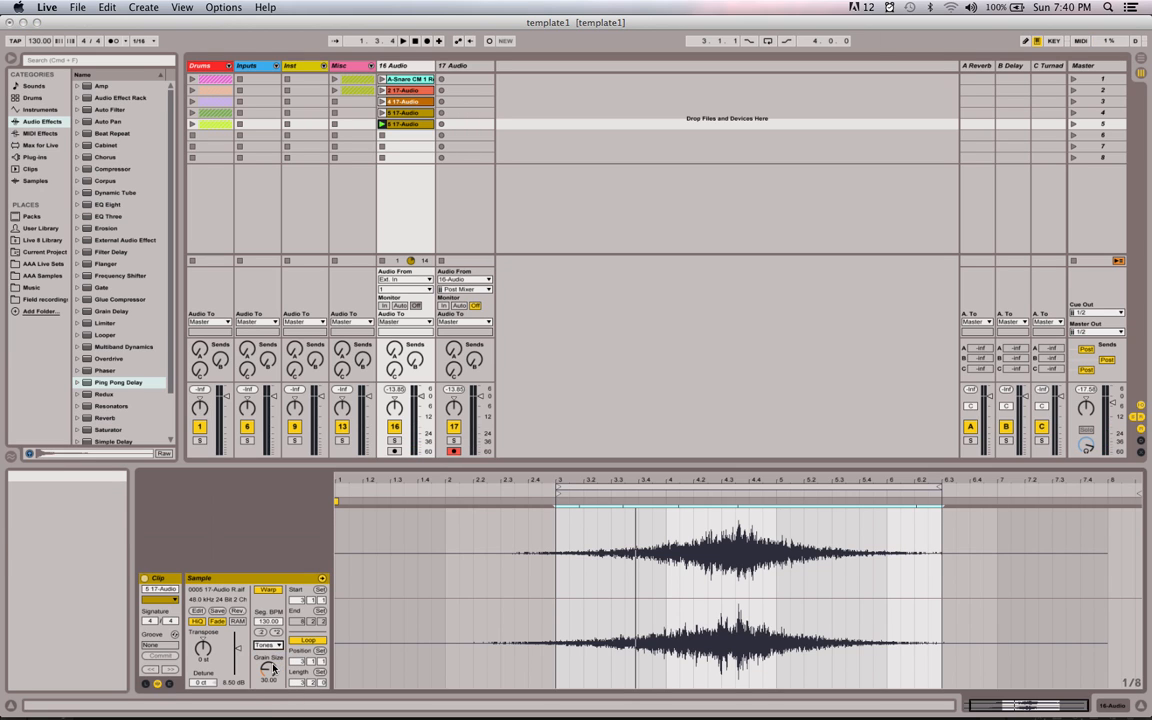
mouse_move(268, 668)
left_mouse_down()
mouse_move(268, 628)
mouse_move(268, 655)
left_mouse_up()
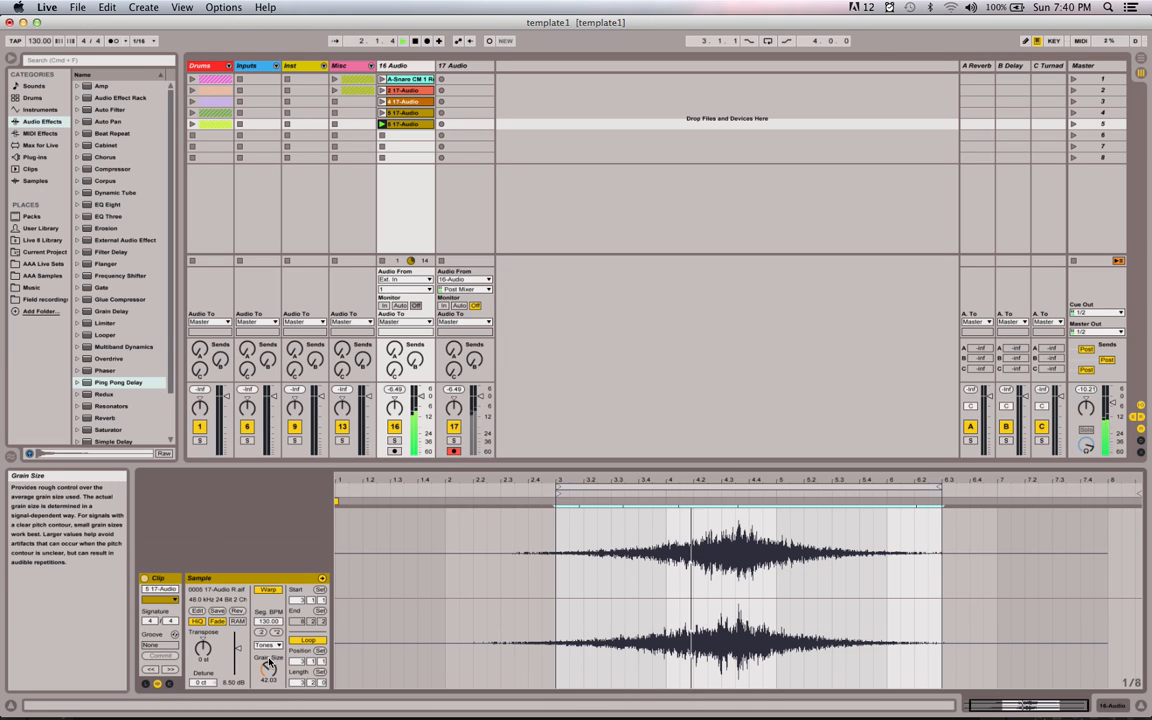
key("space")
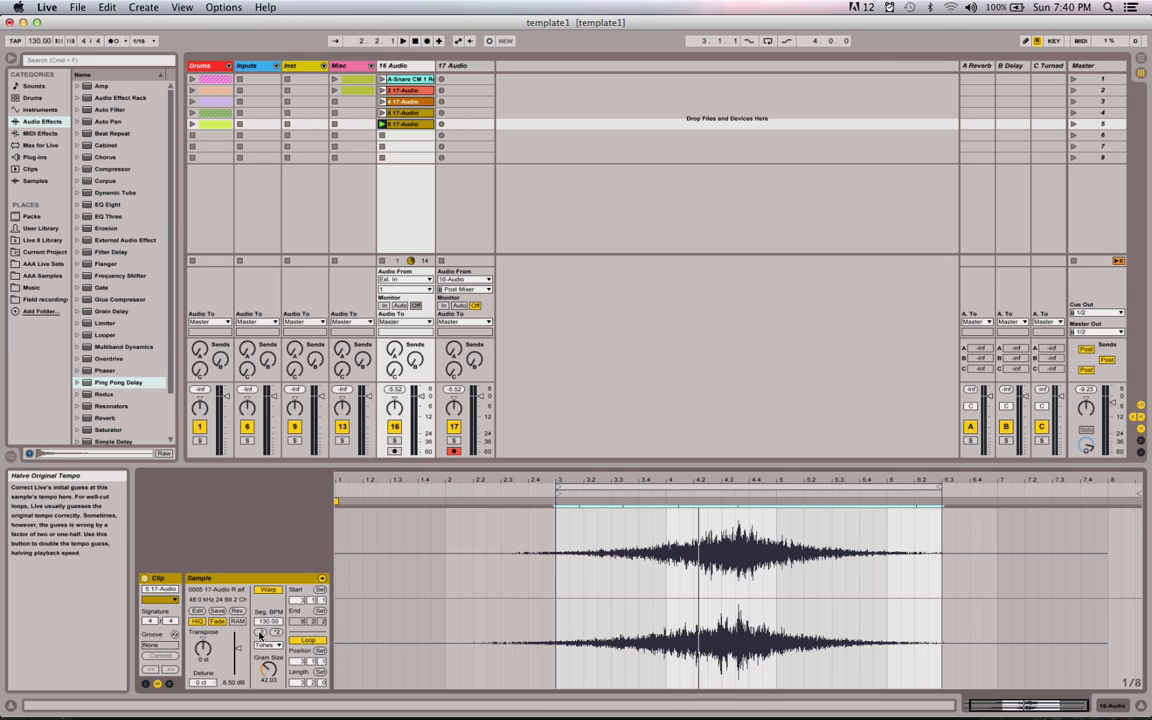
Stretch the duplicated clip by changing its segment BPM to 520 and play it back.
left_click(260, 634)
left_click(275, 634)
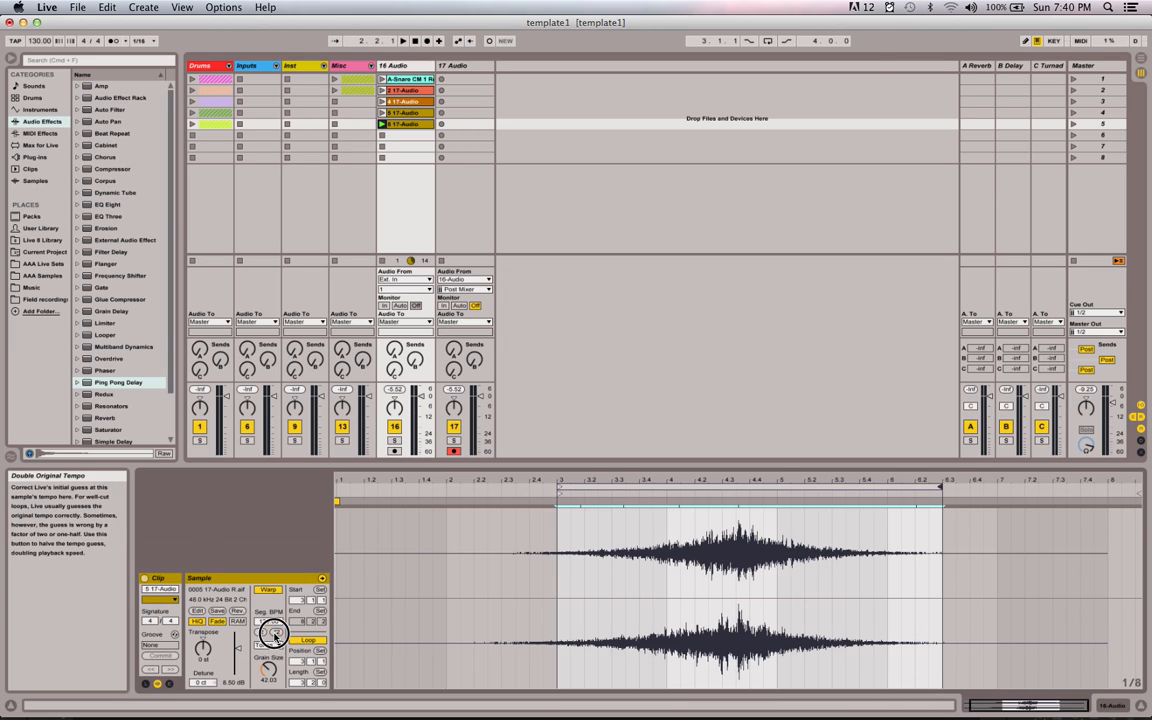
left_click(275, 634)
left_click(275, 634)
key("space")
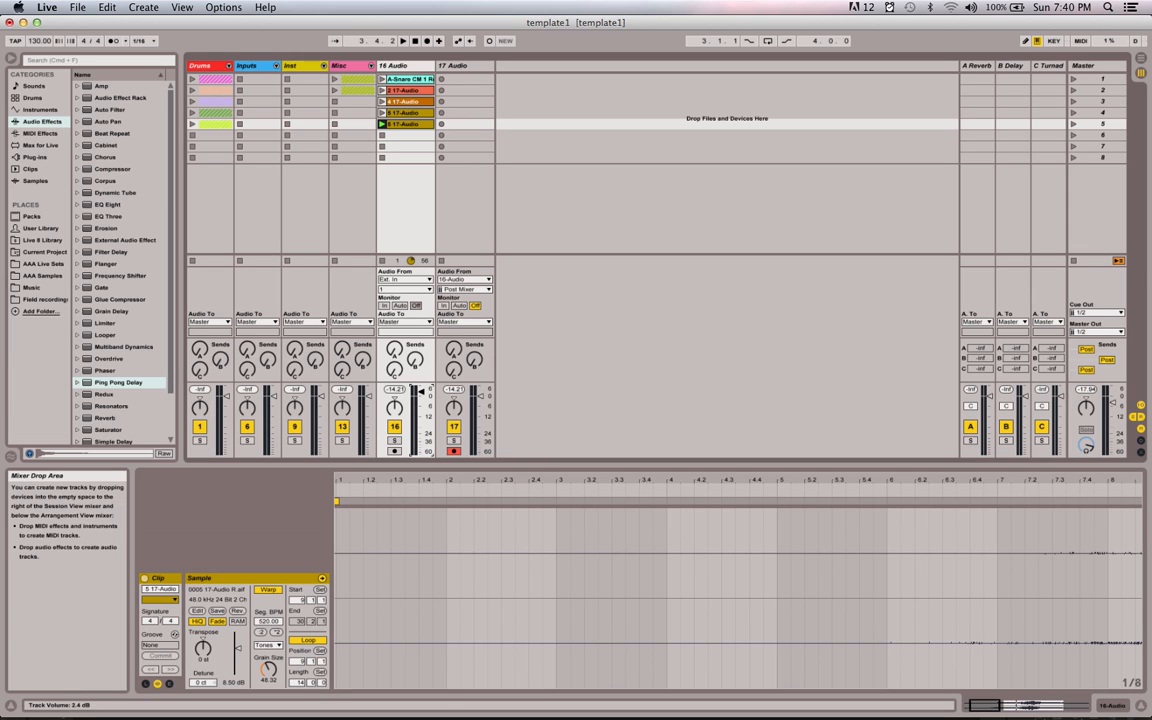
Record the fifth 16 Audio clip into the fifth slot of 17 Audio while sweeping its grain size down to 12, and stop playback.
left_click(440, 124)
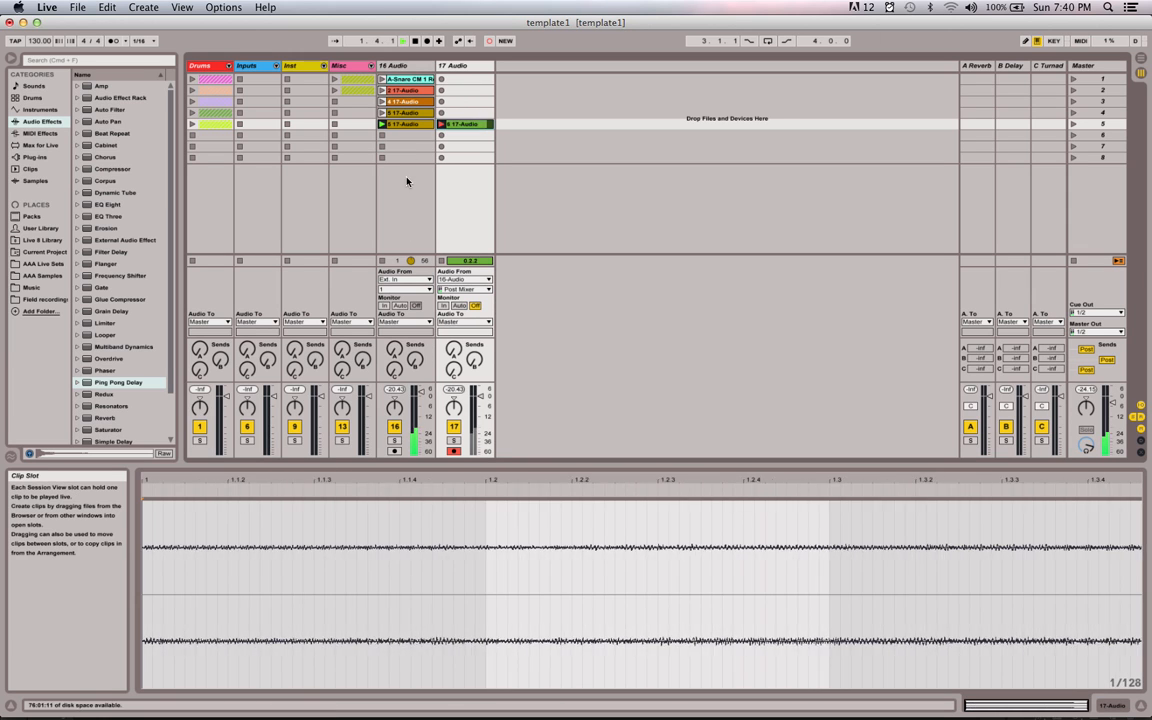
left_click(403, 195)
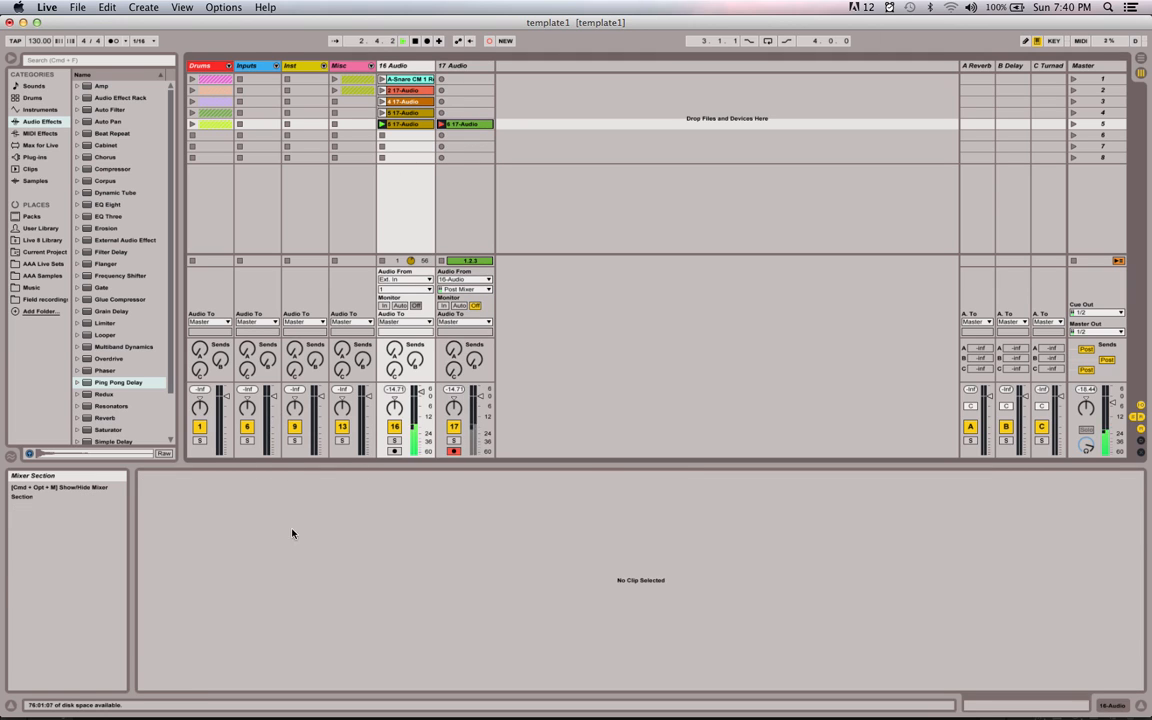
key("shift+Tab")
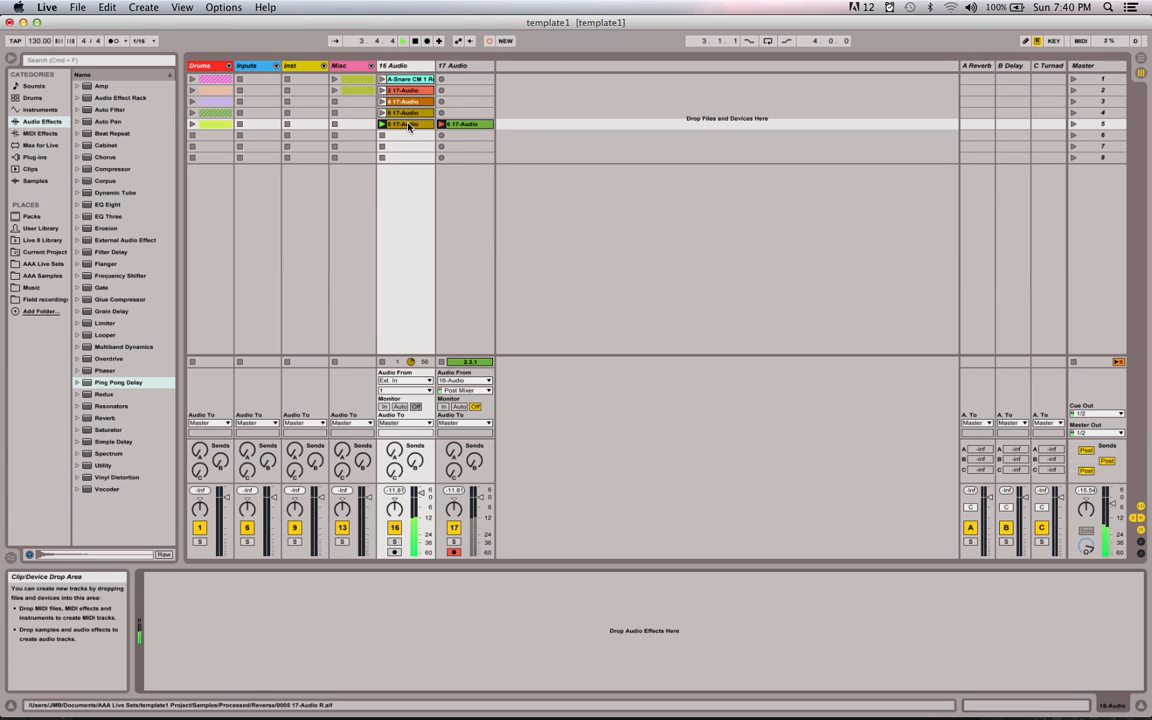
key("shift+Tab")
left_click_drag(267, 669, 267, 650)
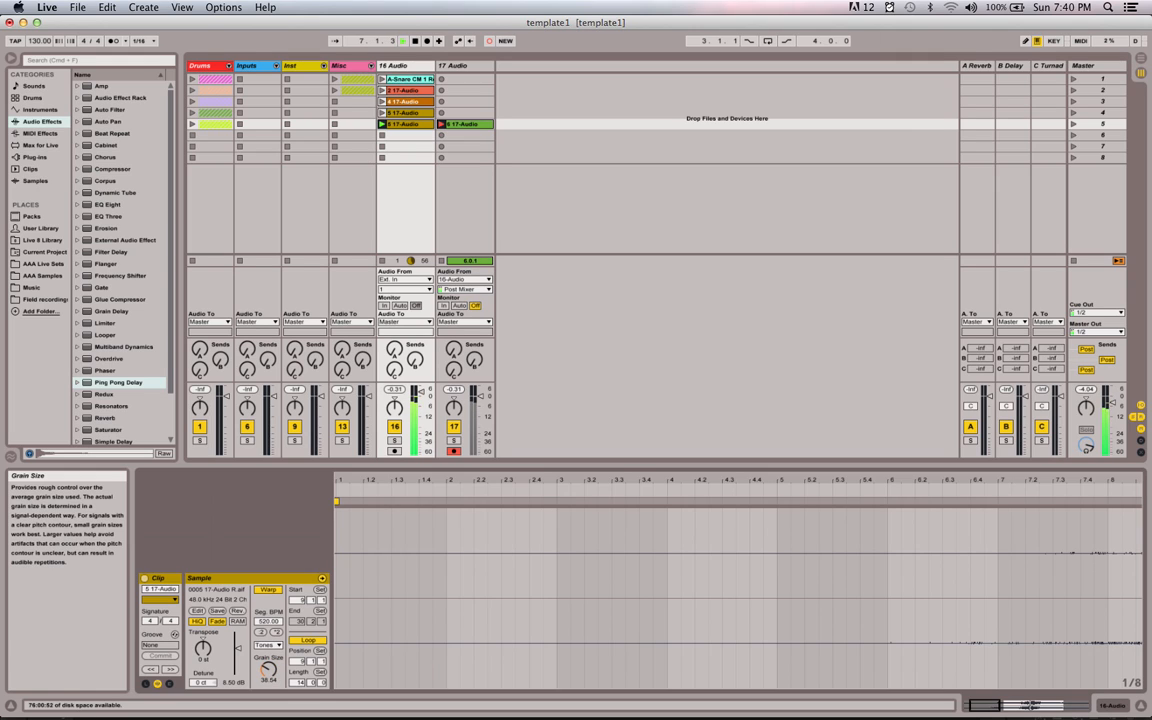
left_click_drag(267, 669, 267, 674)
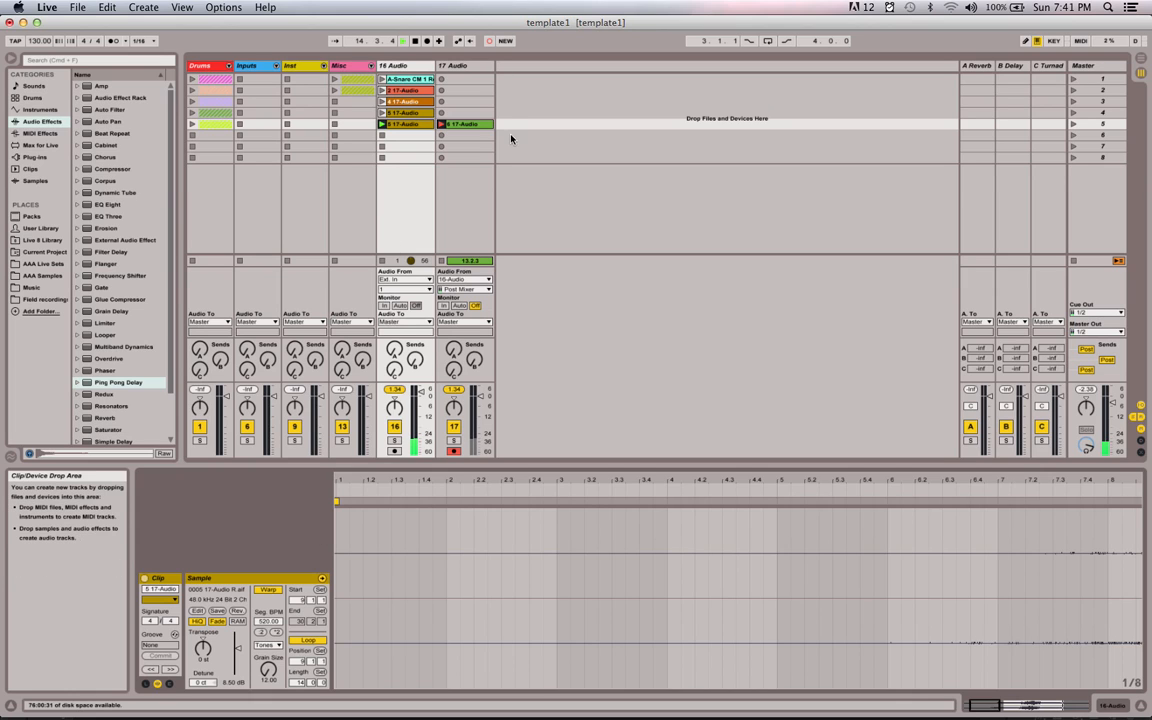
key("space")
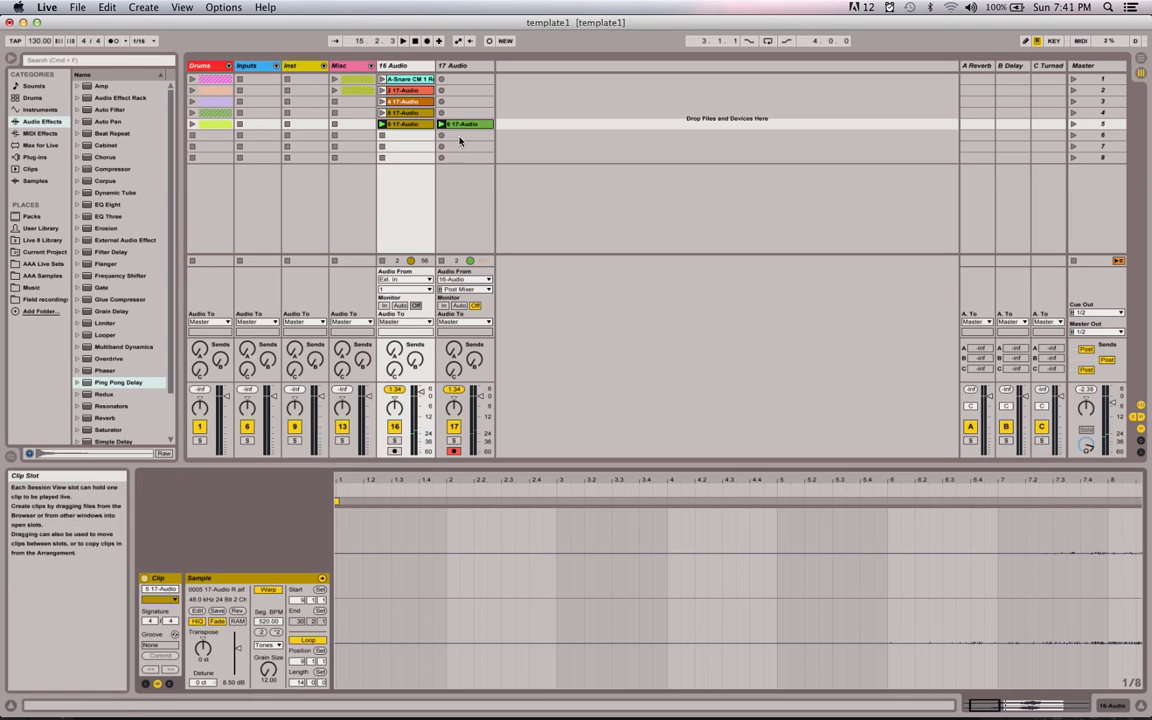
Lower the new recording's clip gain to -2.50 dB and move it to the sixth slot of 16 Audio.
left_click(459, 124)
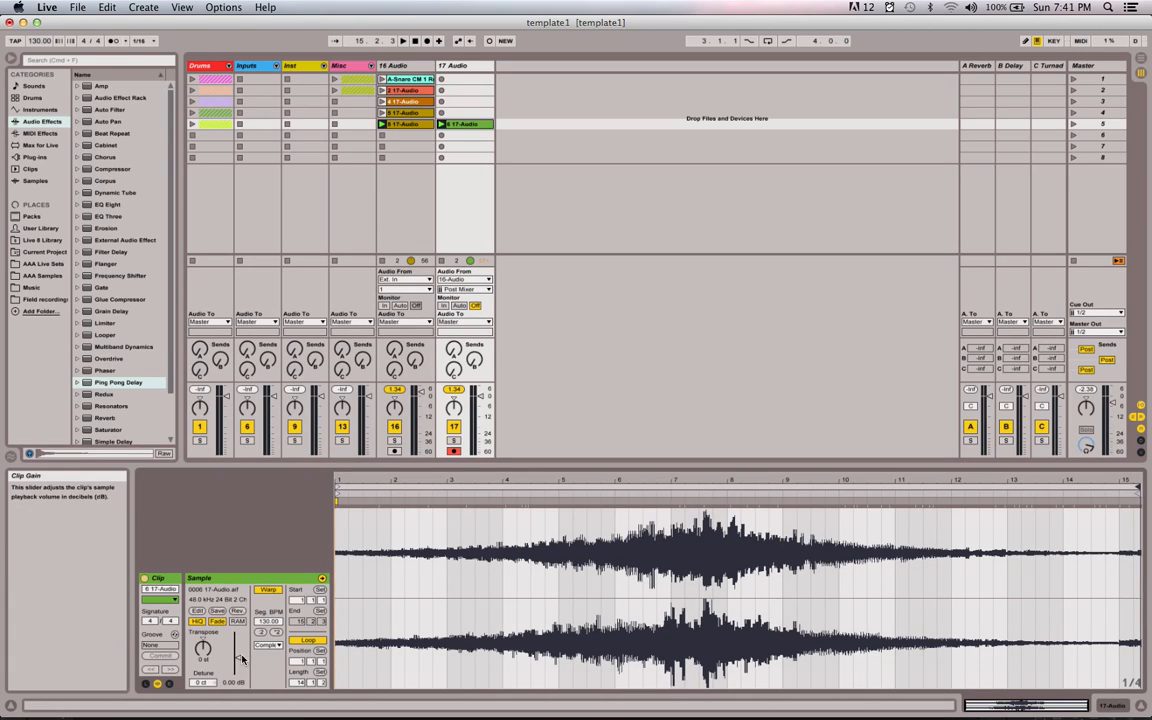
left_click_drag(237, 652, 237, 664)
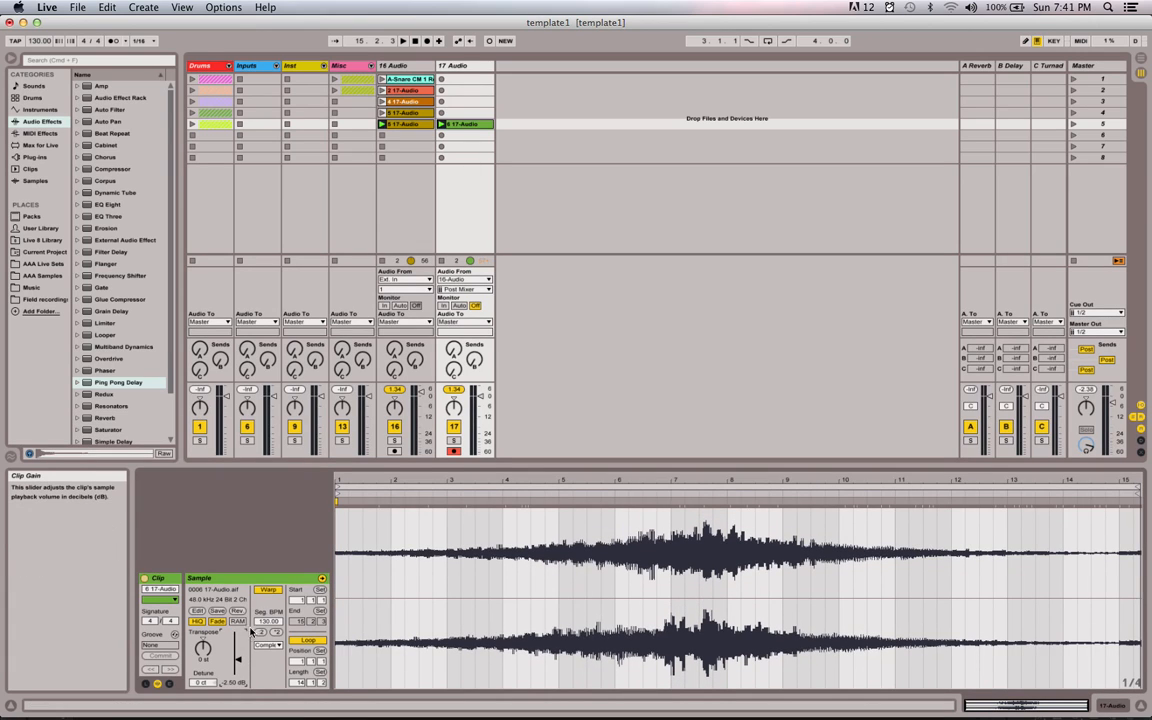
left_click_drag(459, 124, 415, 135)
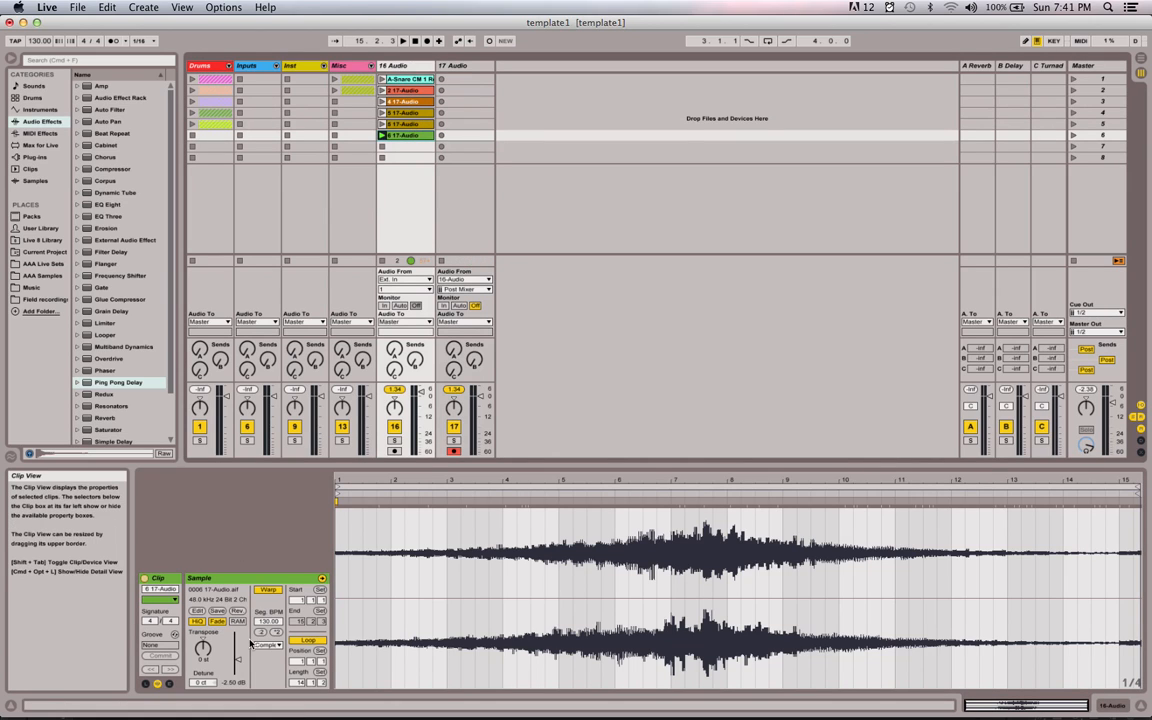
Try the sixth clip at a segment BPM of 32.50, and return it to 130.
left_click(261, 633)
left_click(261, 633)
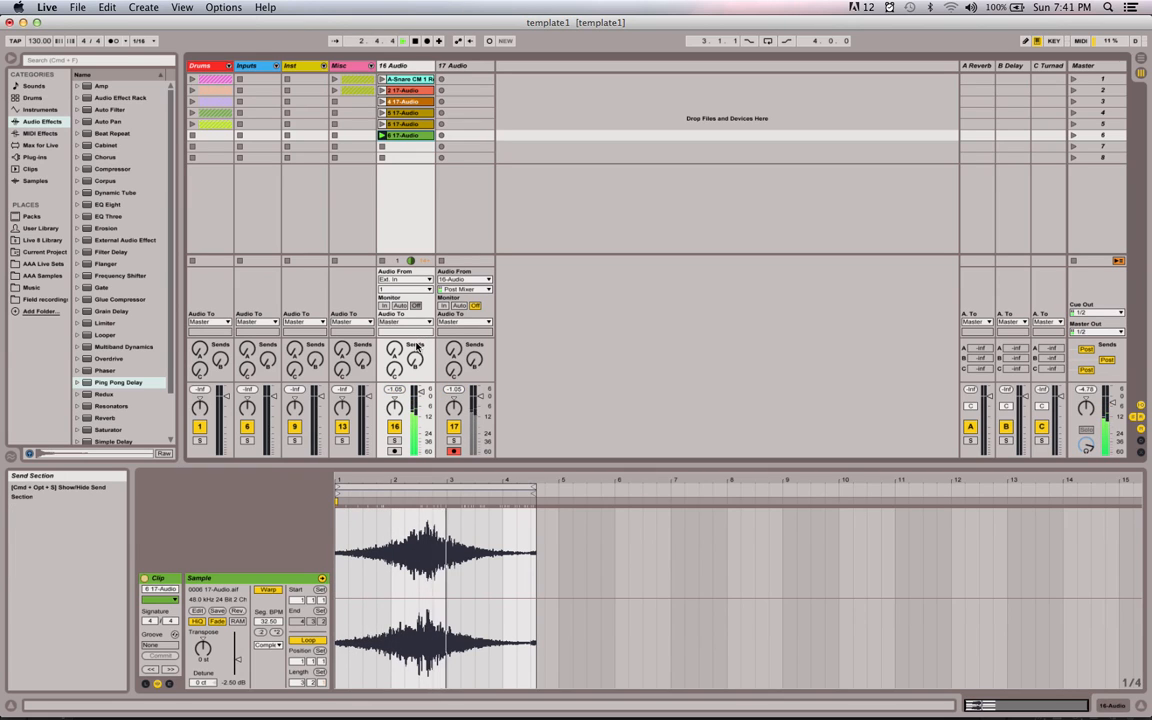
left_click(276, 633)
left_click(277, 634)
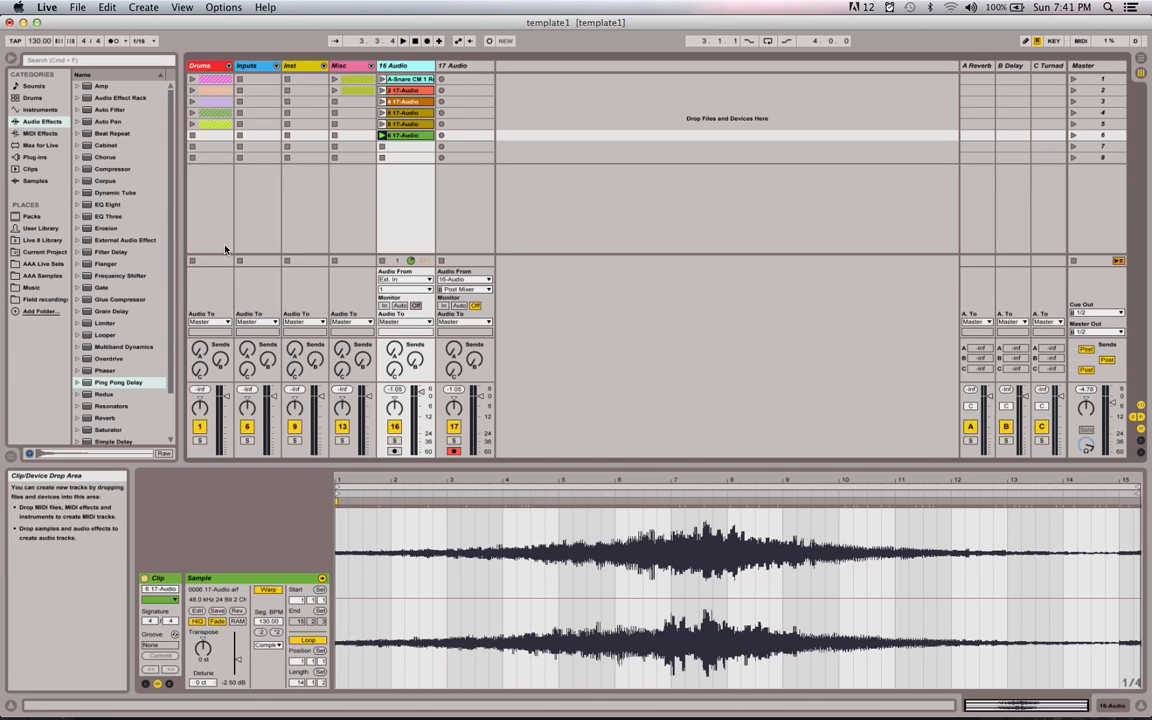
Add Ping Pong Delay and Reverb to 16 Audio, with a 4.55 s reverb decay and the chorus rate at about 1.29 Hz.
left_click_drag(101, 383, 406, 157)
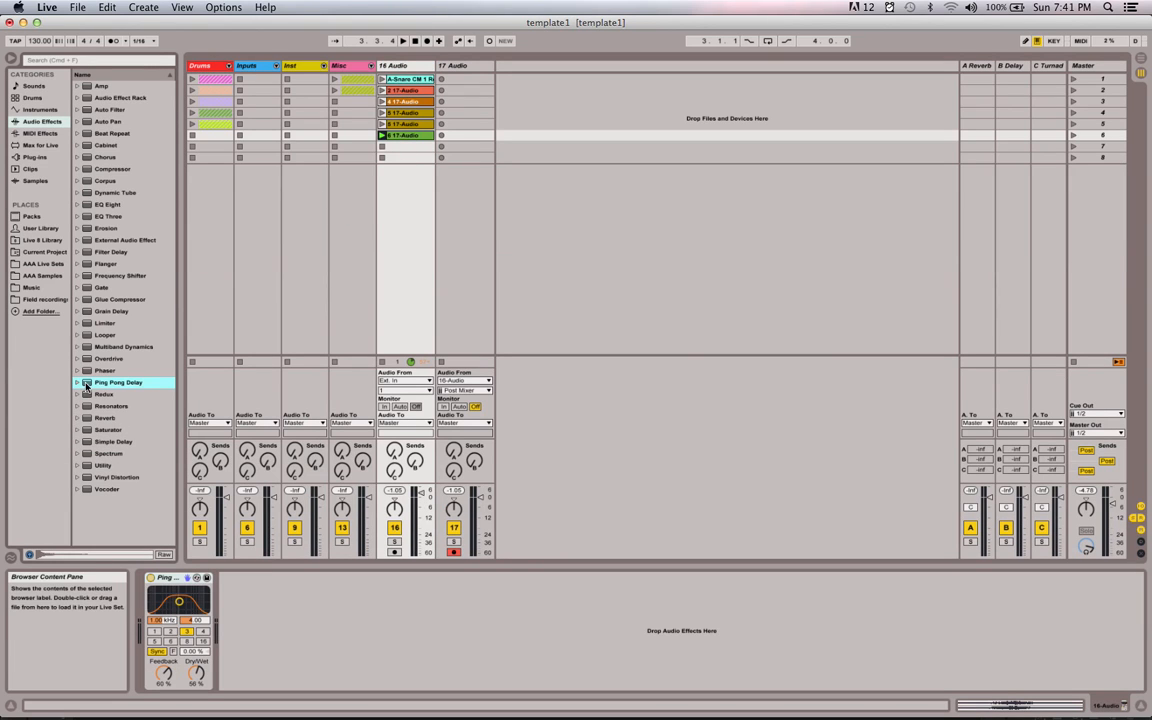
left_click_drag(87, 420, 266, 617)
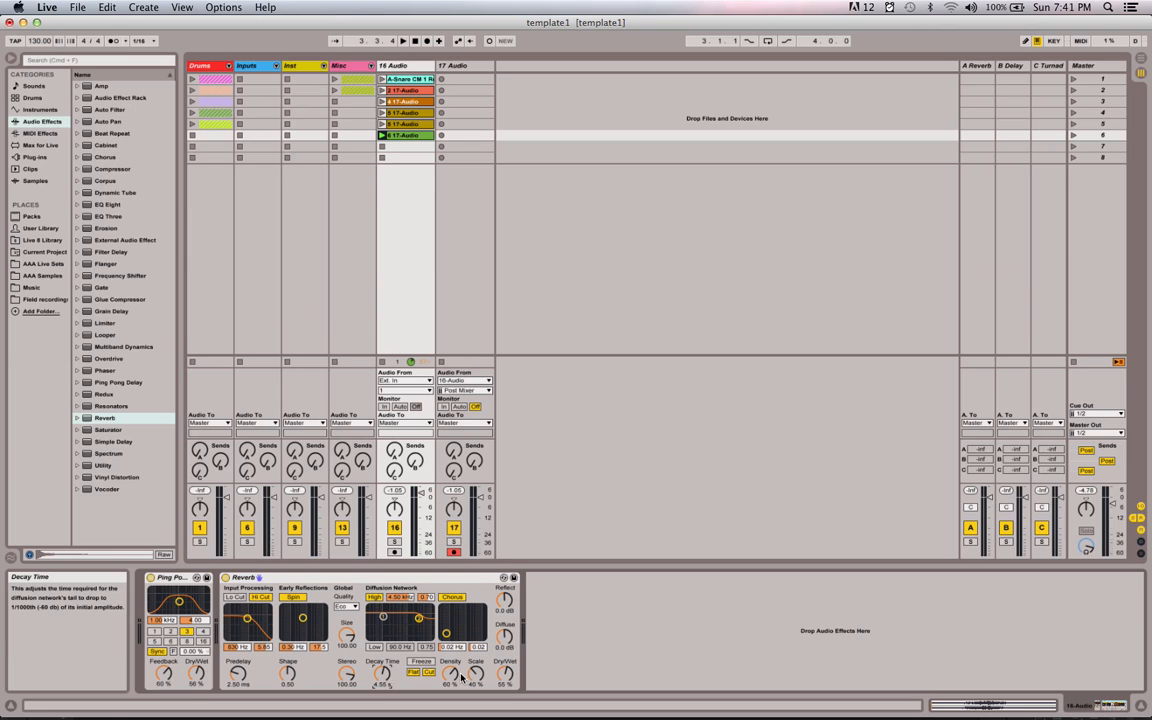
left_click_drag(446, 633, 472, 614)
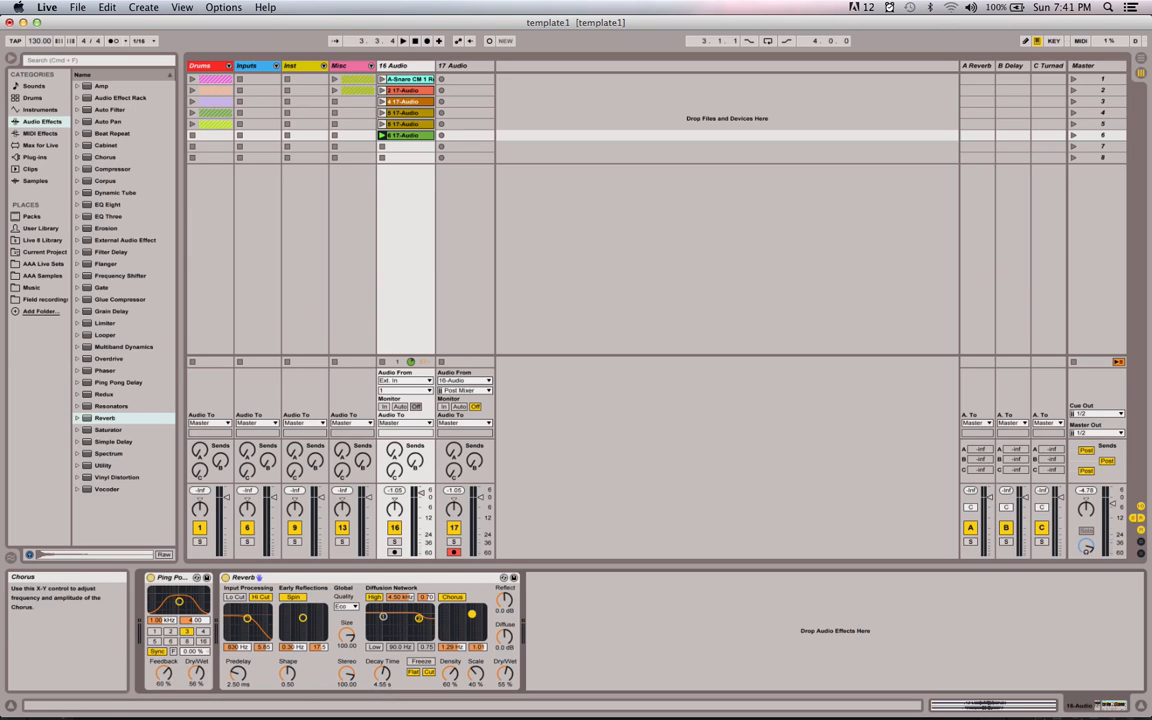
Record the sixth clip through the effects into 17 Audio and move the recording to the seventh slot of 16 Audio.
left_click(445, 140)
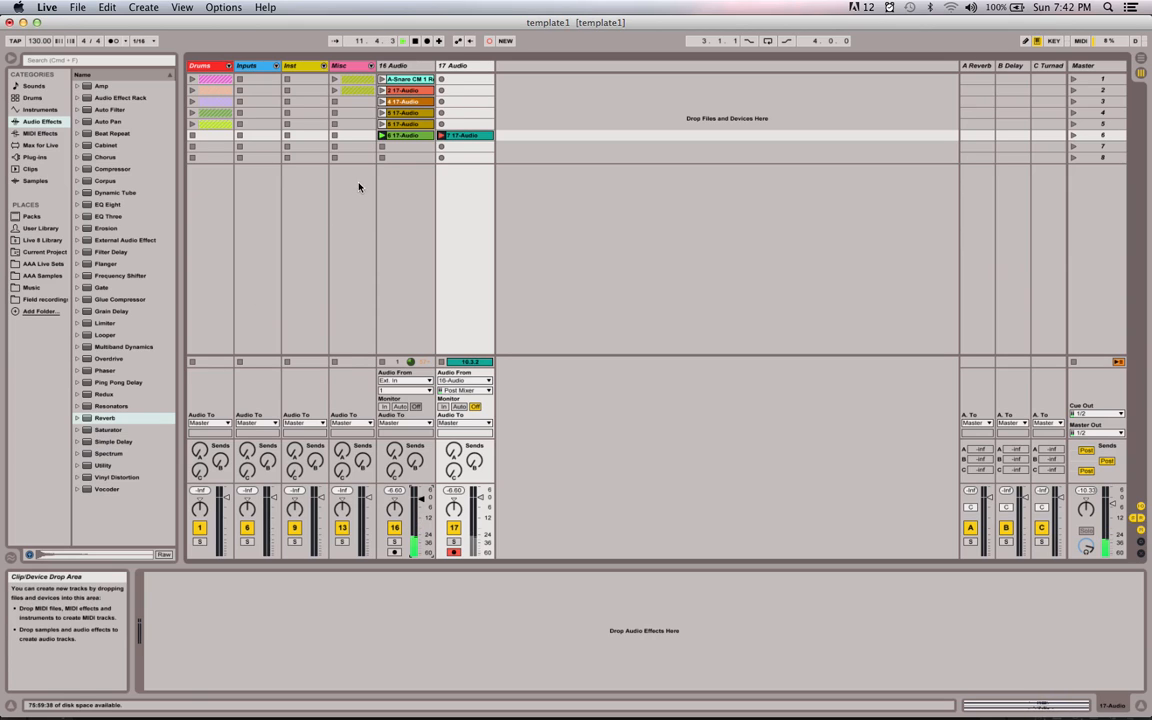
left_click(402, 145)
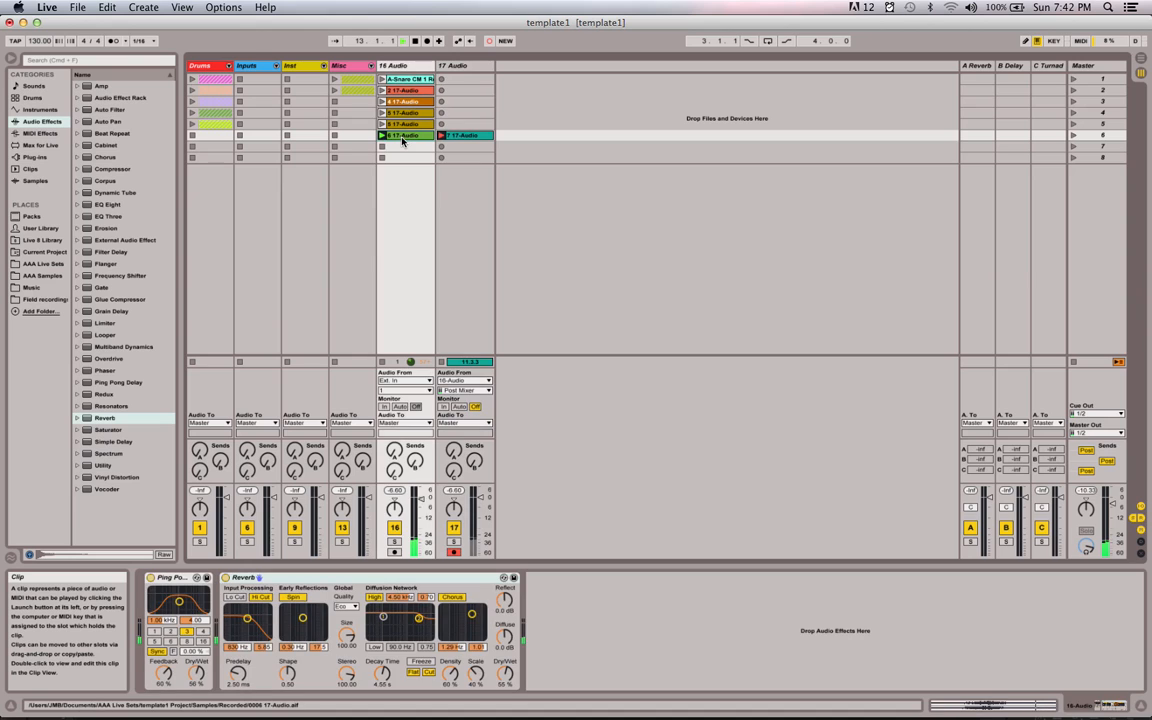
key("shift+Tab")
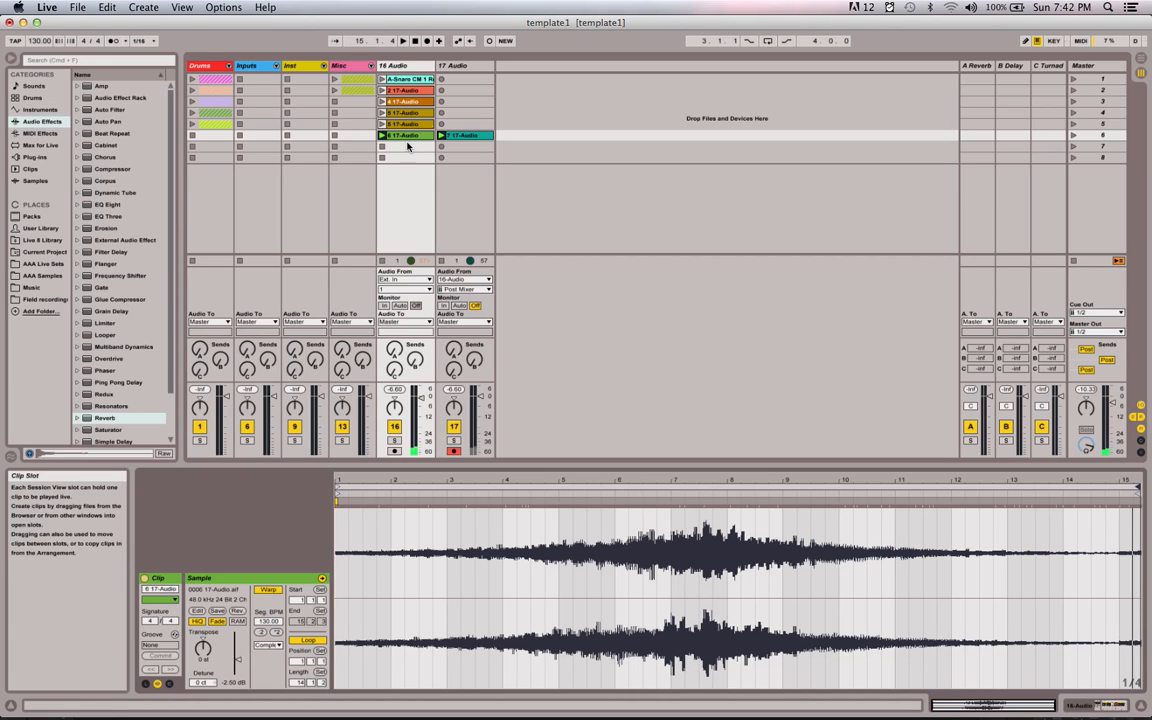
left_click(462, 140)
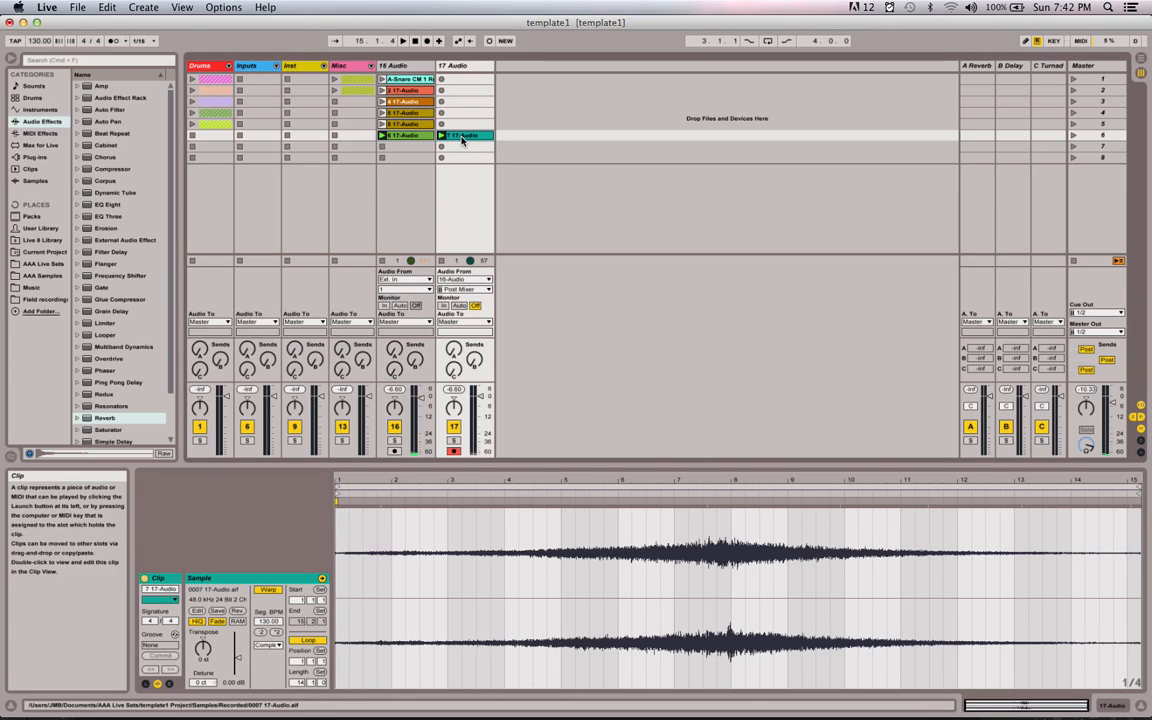
left_click_drag(462, 137, 405, 146)
Delete the 17 Audio track and duplicate 16 Audio with all its clips and effects.
left_click(466, 67)
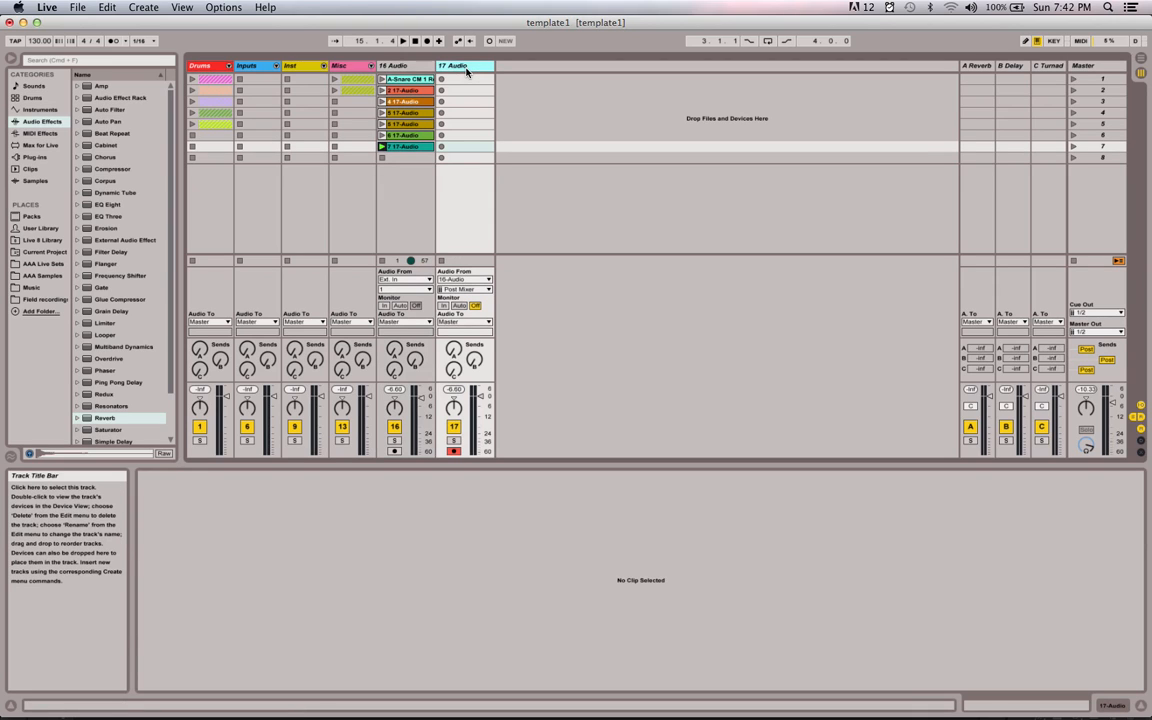
key("Delete")
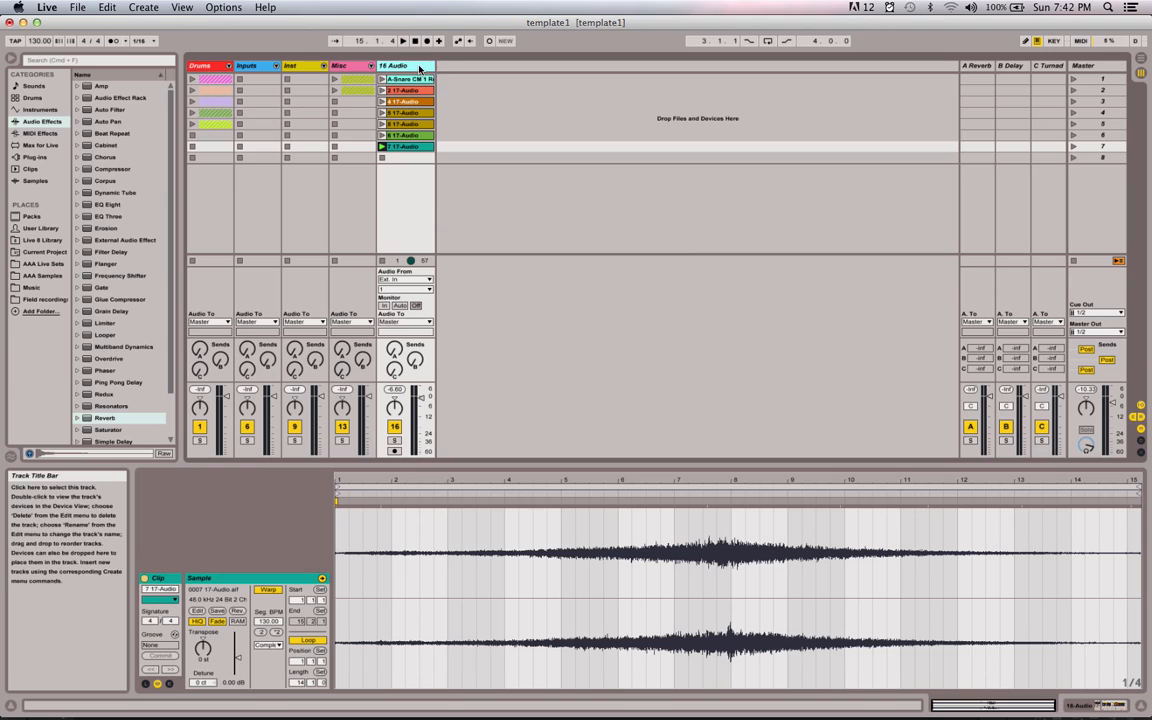
key("super+z")
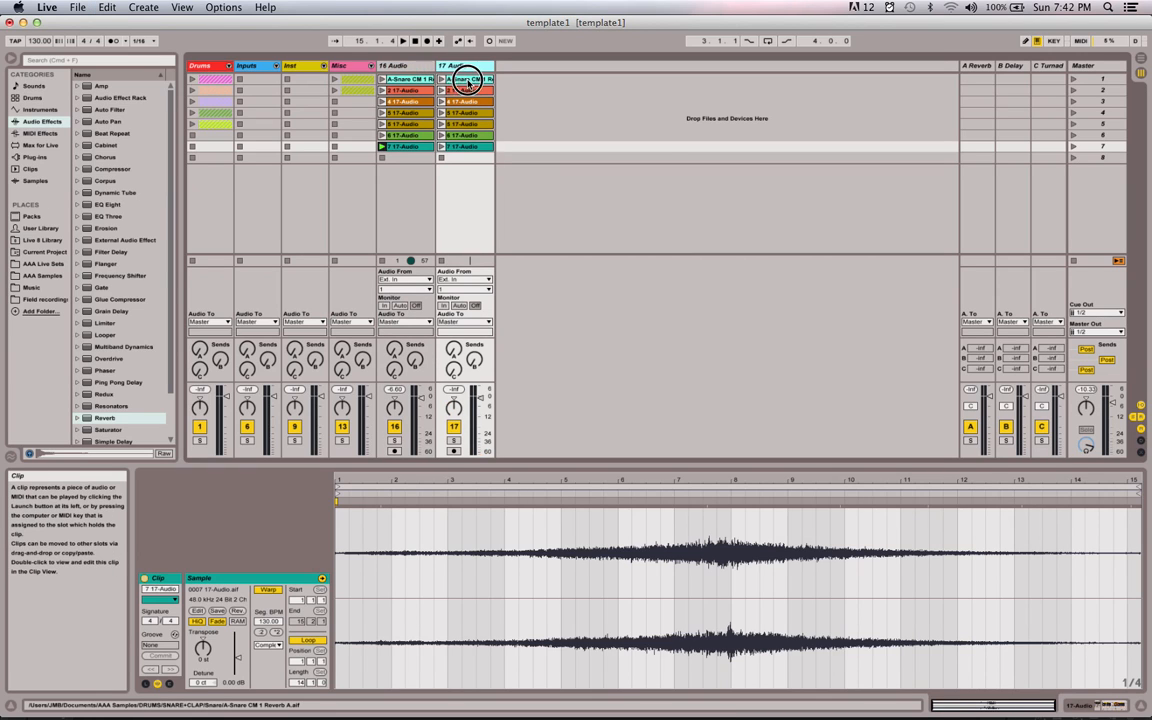
Turn on looping for the snare clip in 17 Audio and launch the snare clip in 16 Audio.
left_click(468, 81)
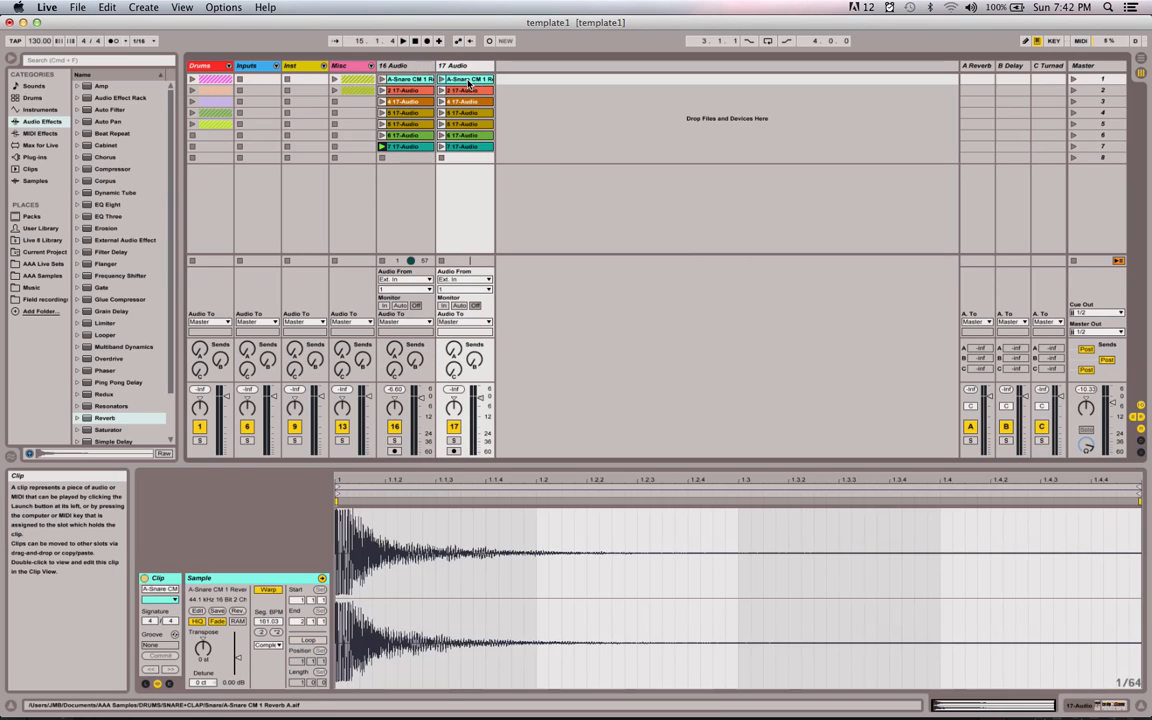
left_click(308, 640)
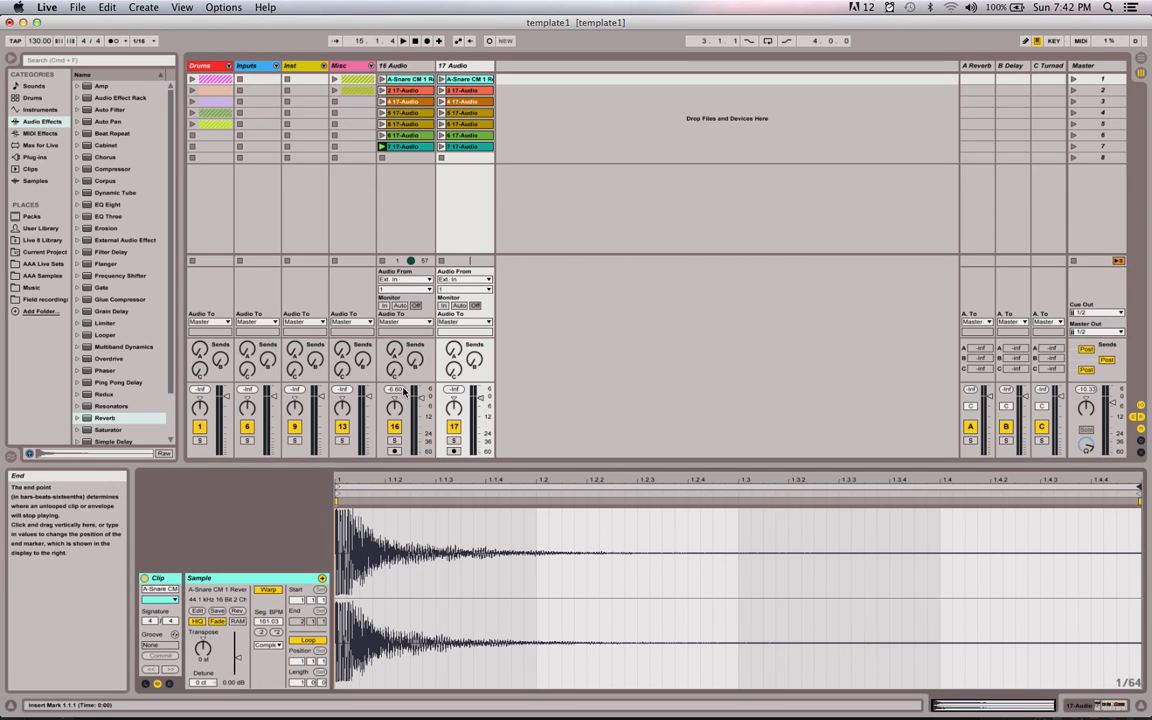
left_click(382, 79)
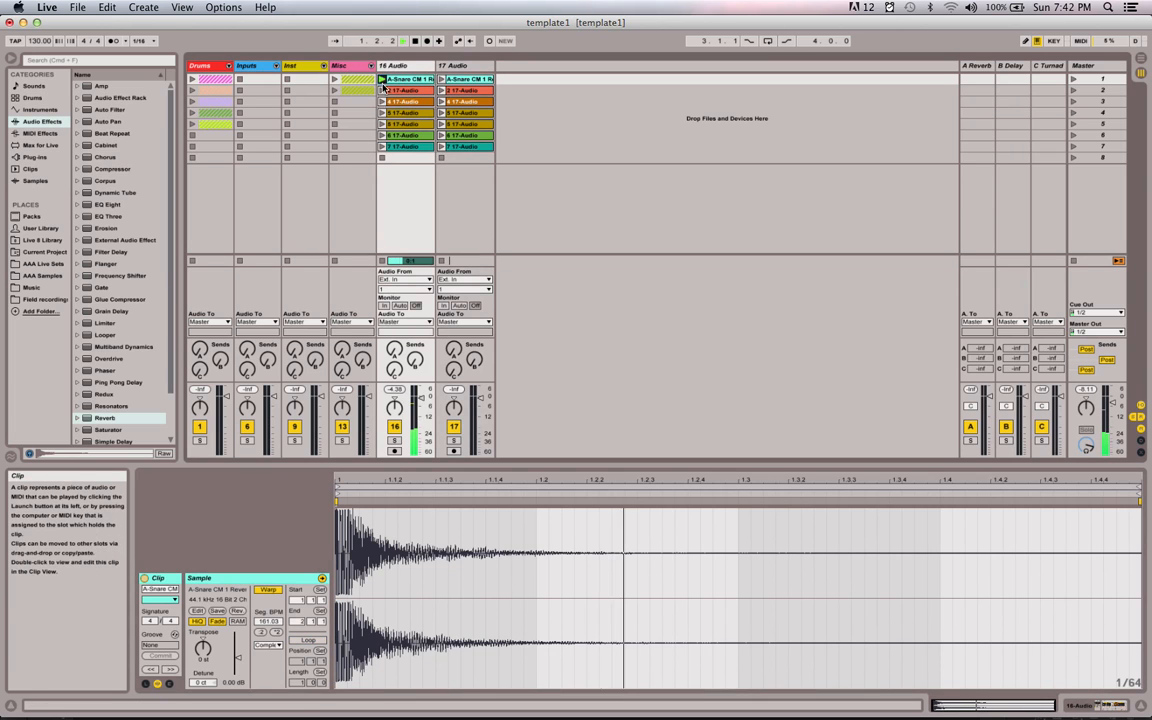
Remove the Ping Pong Delay and Reverb from 16 Audio.
key("shift+Tab")
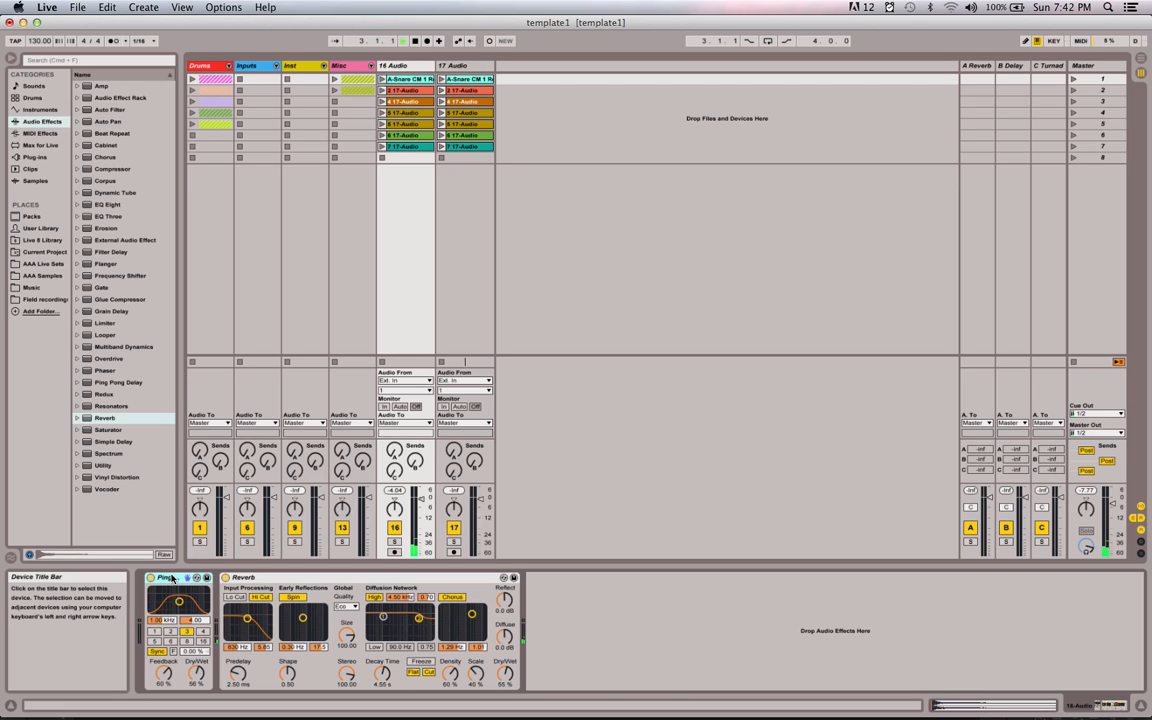
key("Delete")
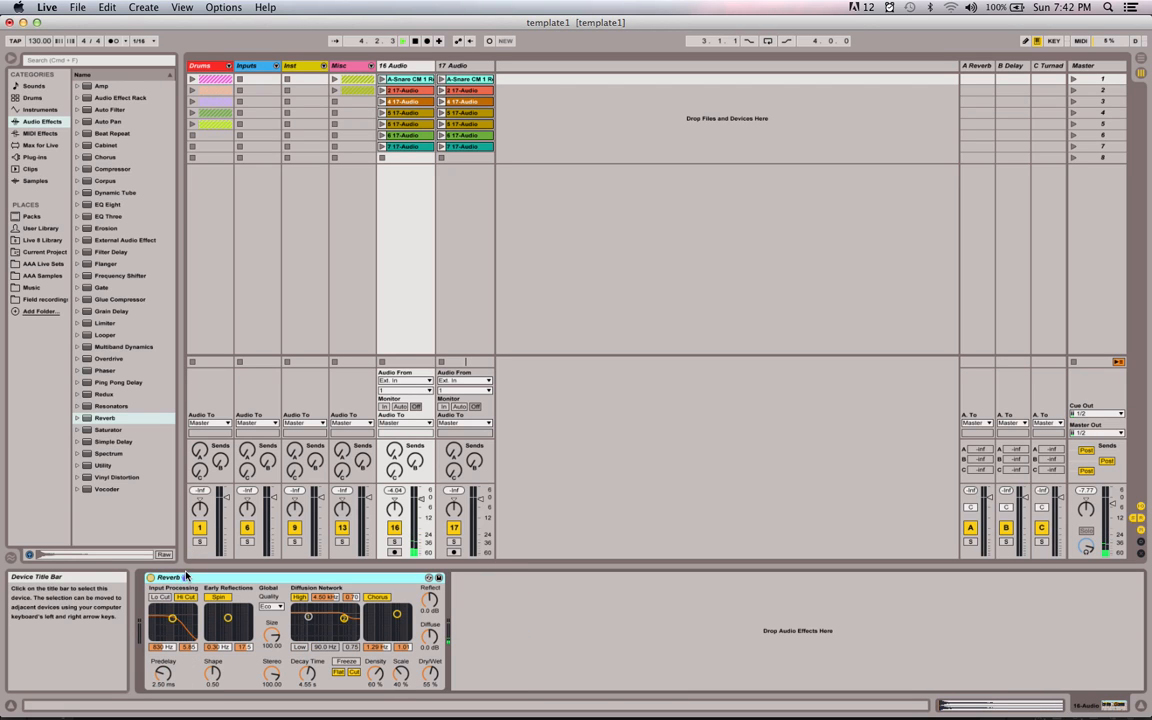
key("Delete")
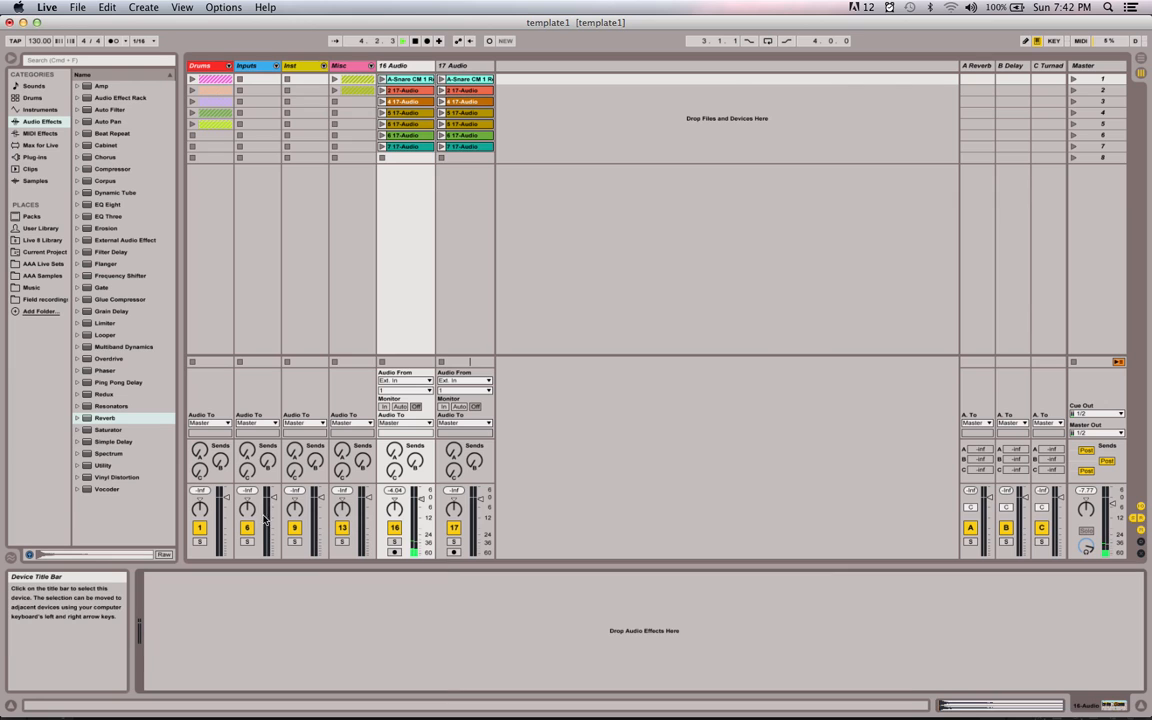
Loop the snare clip in 16 Audio and play it together with the sixth clip of 17 Audio.
double_click(410, 79)
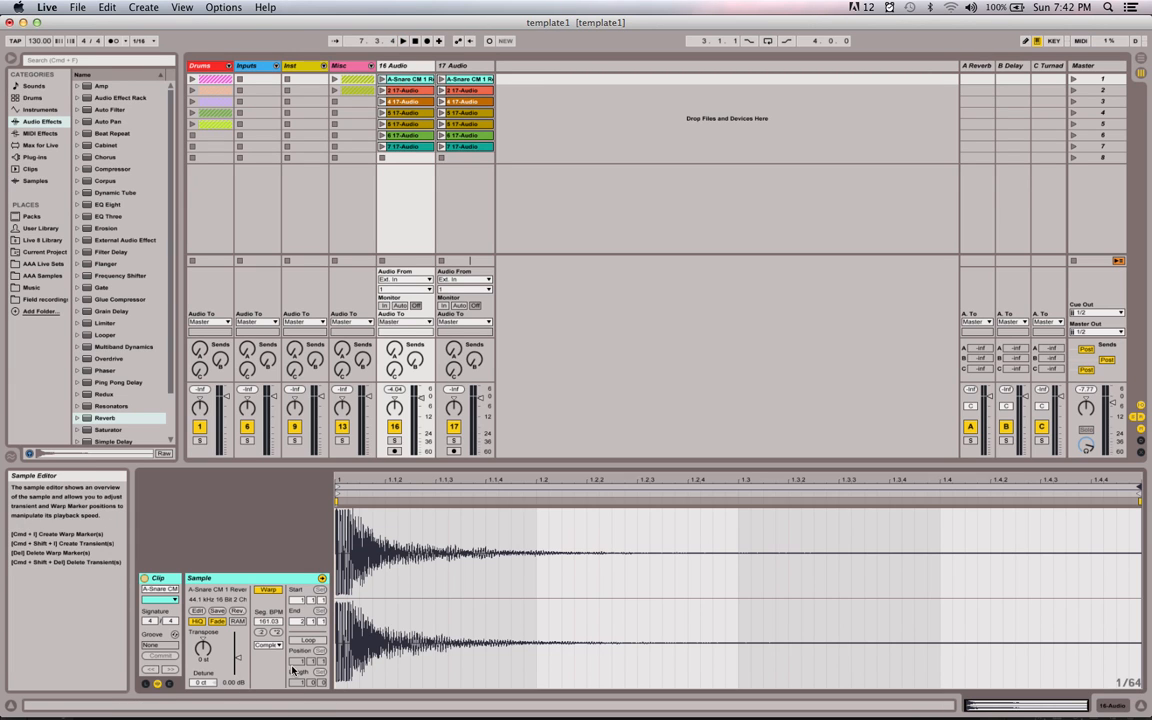
key("space")
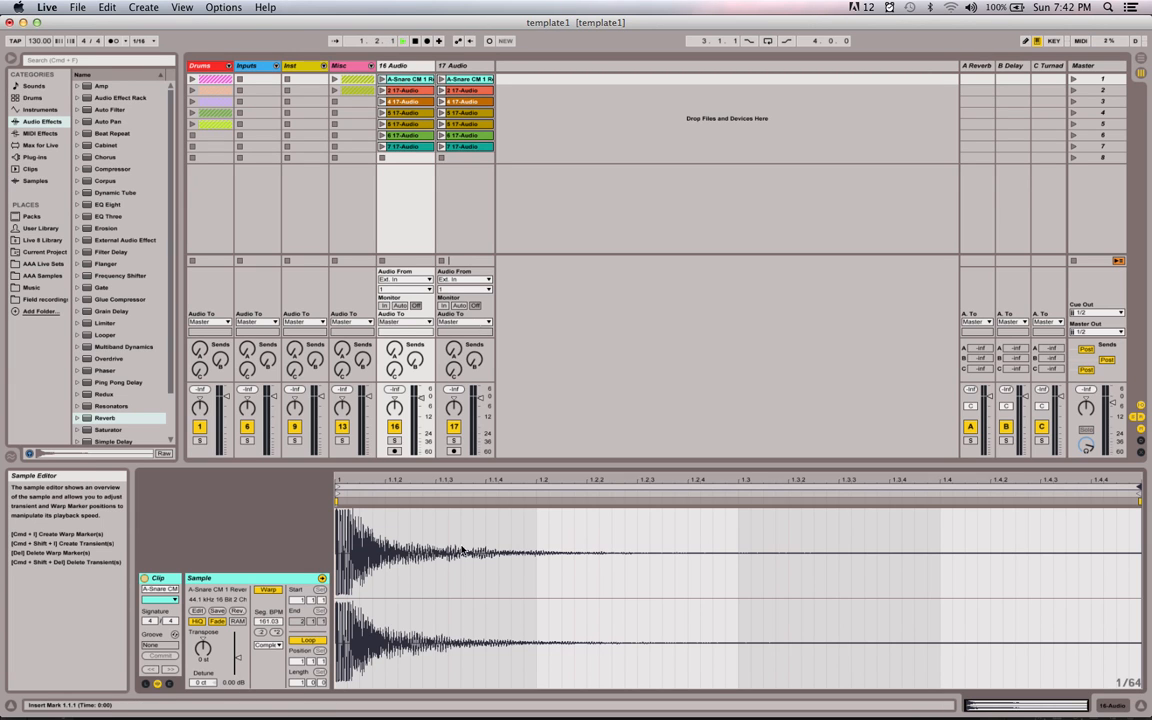
left_click(381, 79)
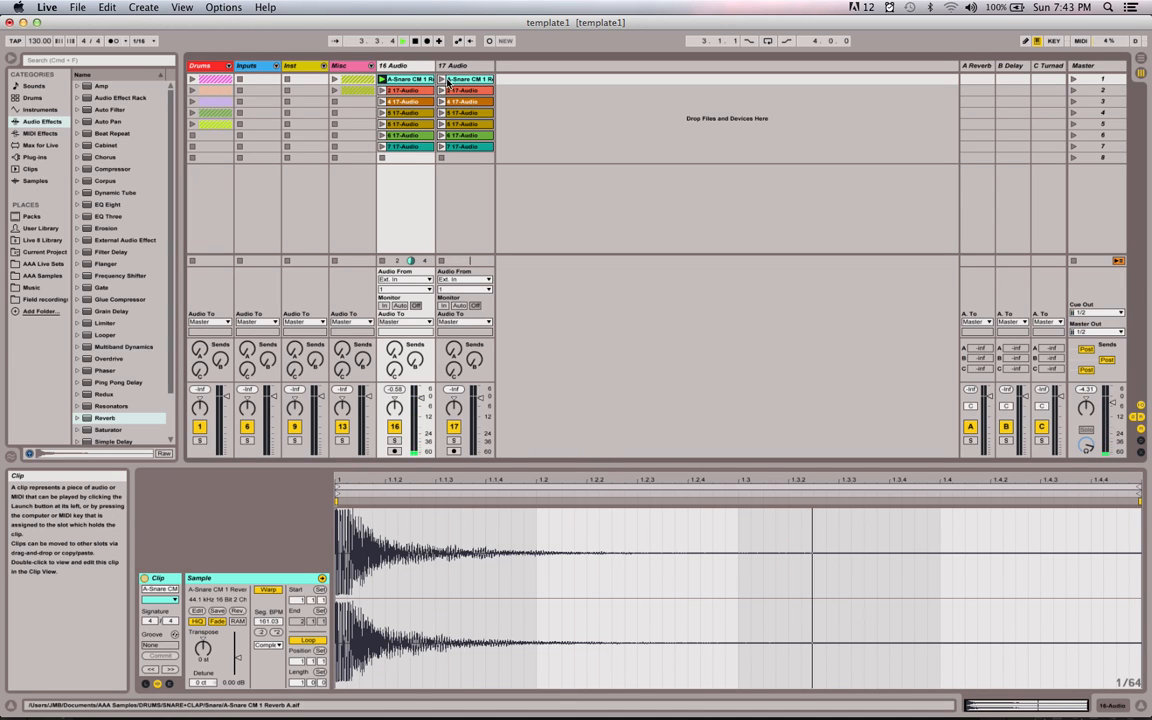
left_click(441, 135)
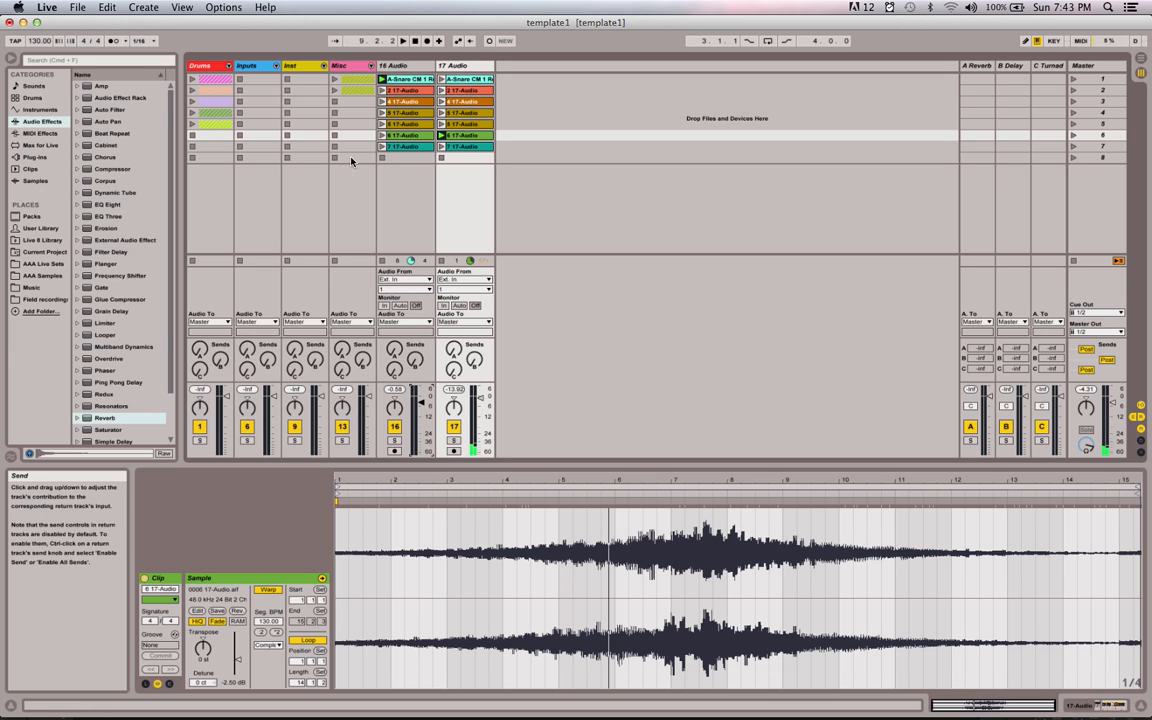
Add a Gate to 17 Audio after the Reverb and enable its sidechain with 16-Audio as the source.
scroll(94, 291, "down", 1)
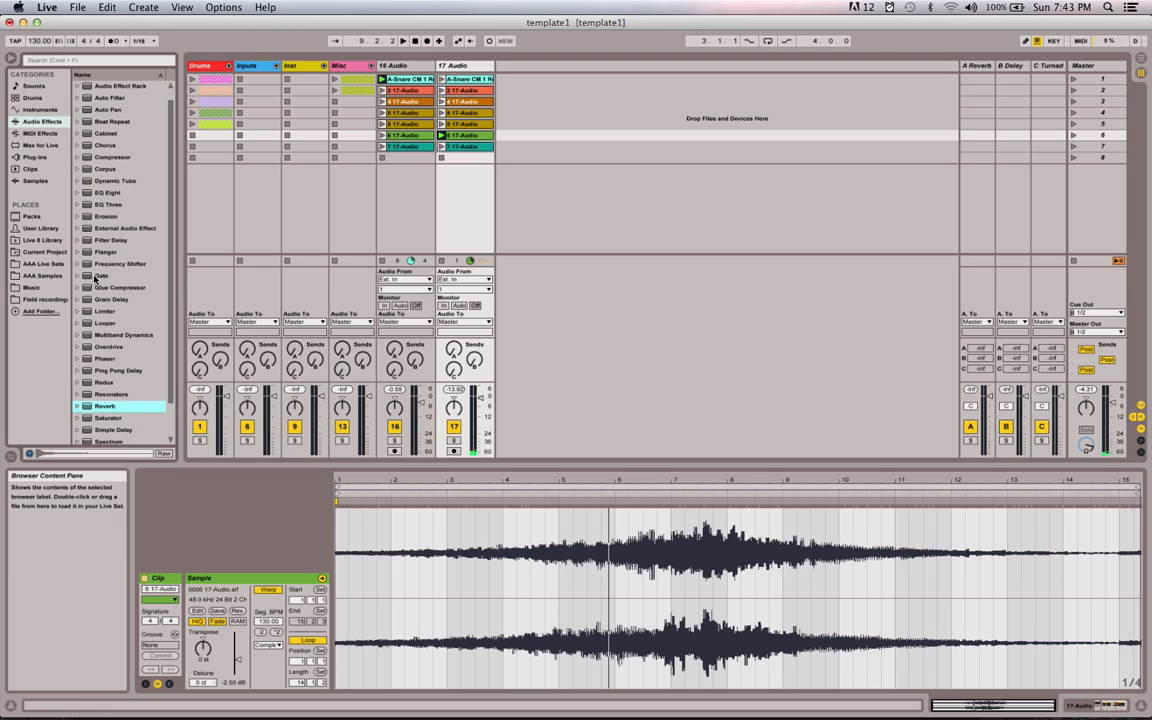
left_click_drag(94, 277, 478, 70)
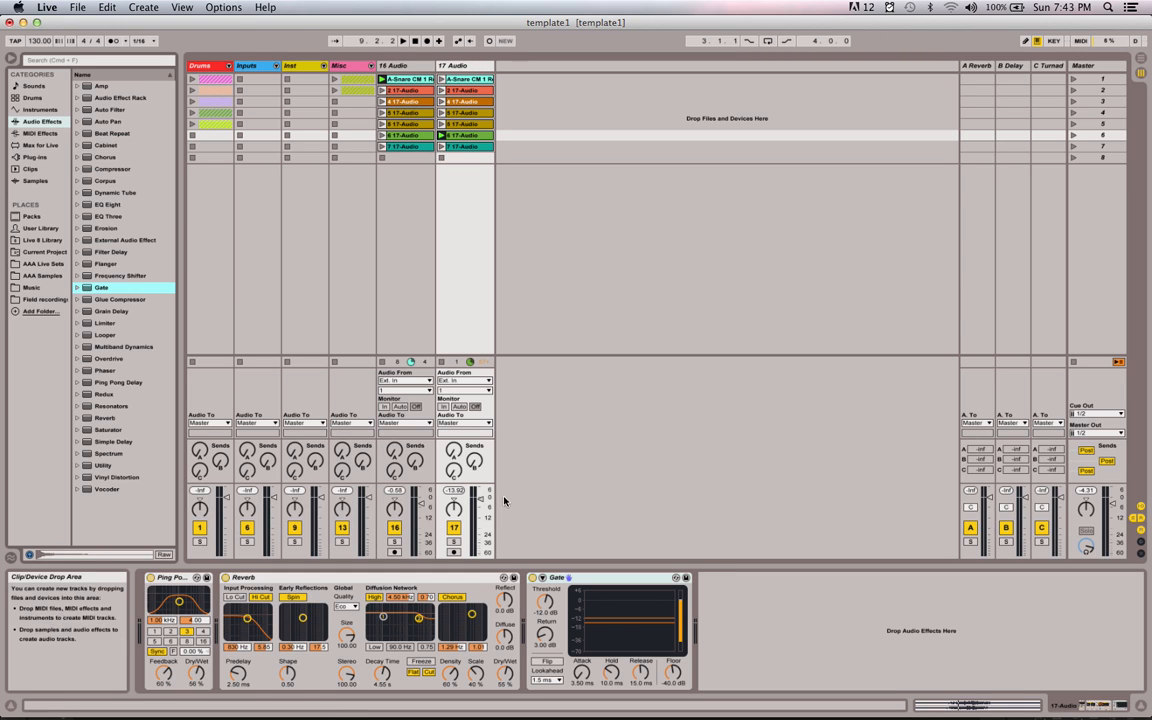
left_click(542, 578)
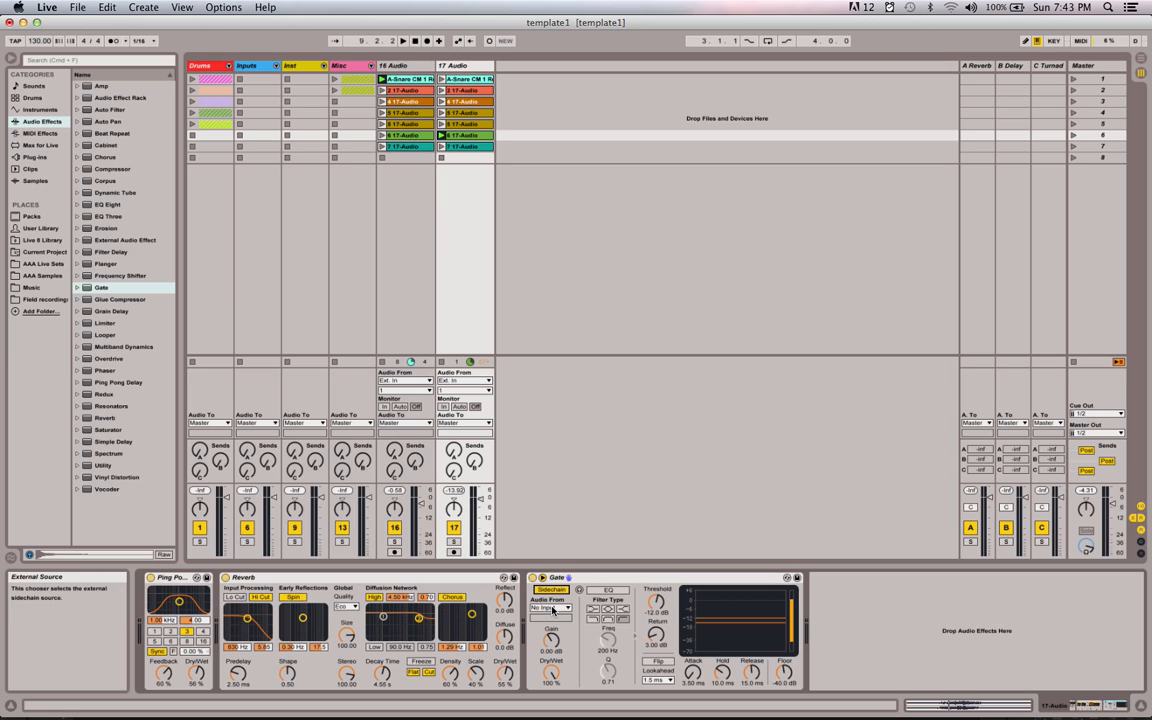
left_click(553, 610)
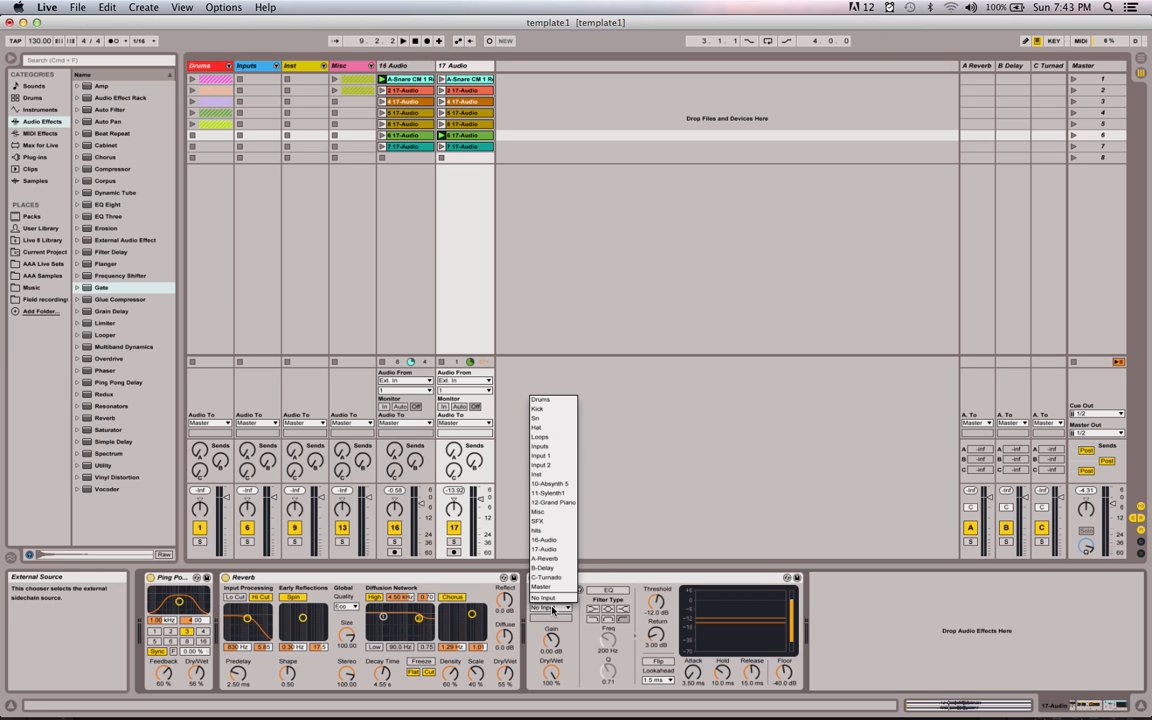
left_click(552, 543)
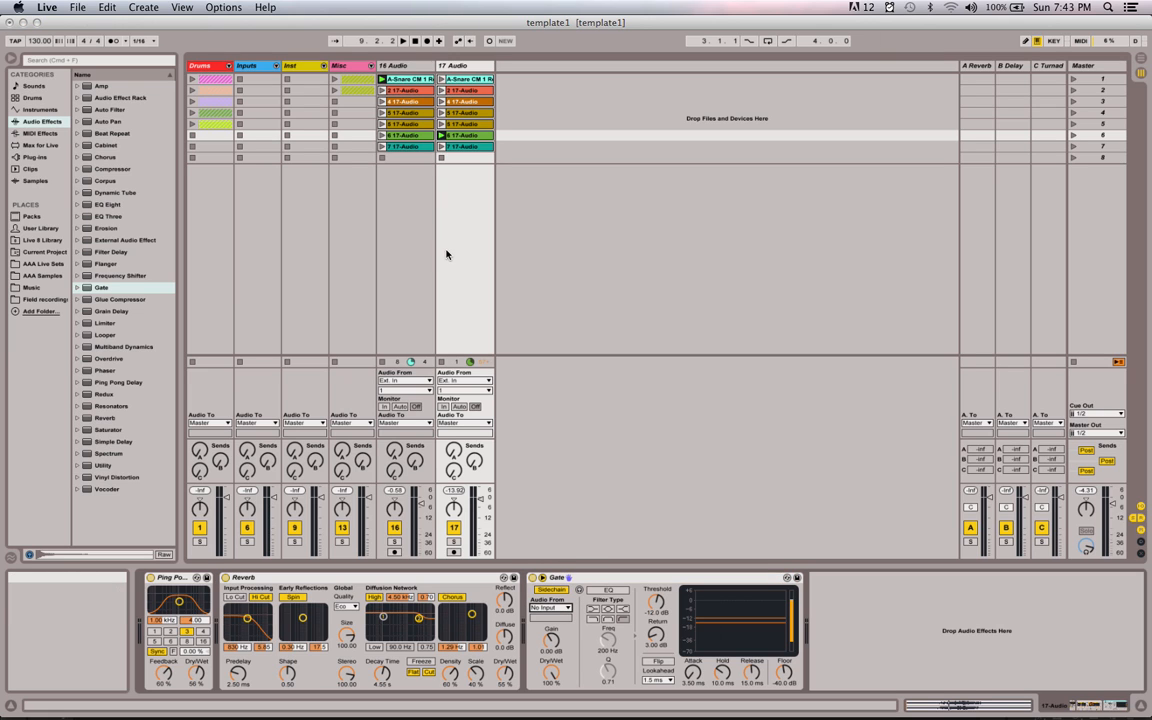
Start playback and raise the Gate's hold to about 52 ms and its release to 158 ms.
key("space")
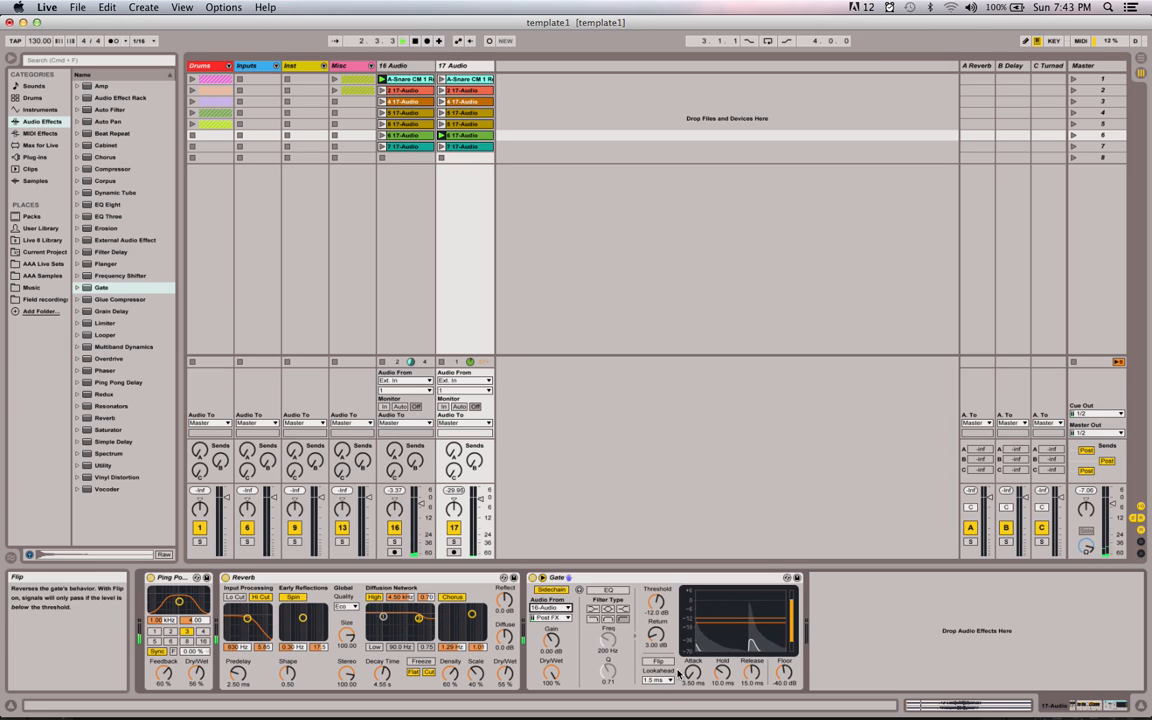
left_click_drag(721, 674, 721, 650)
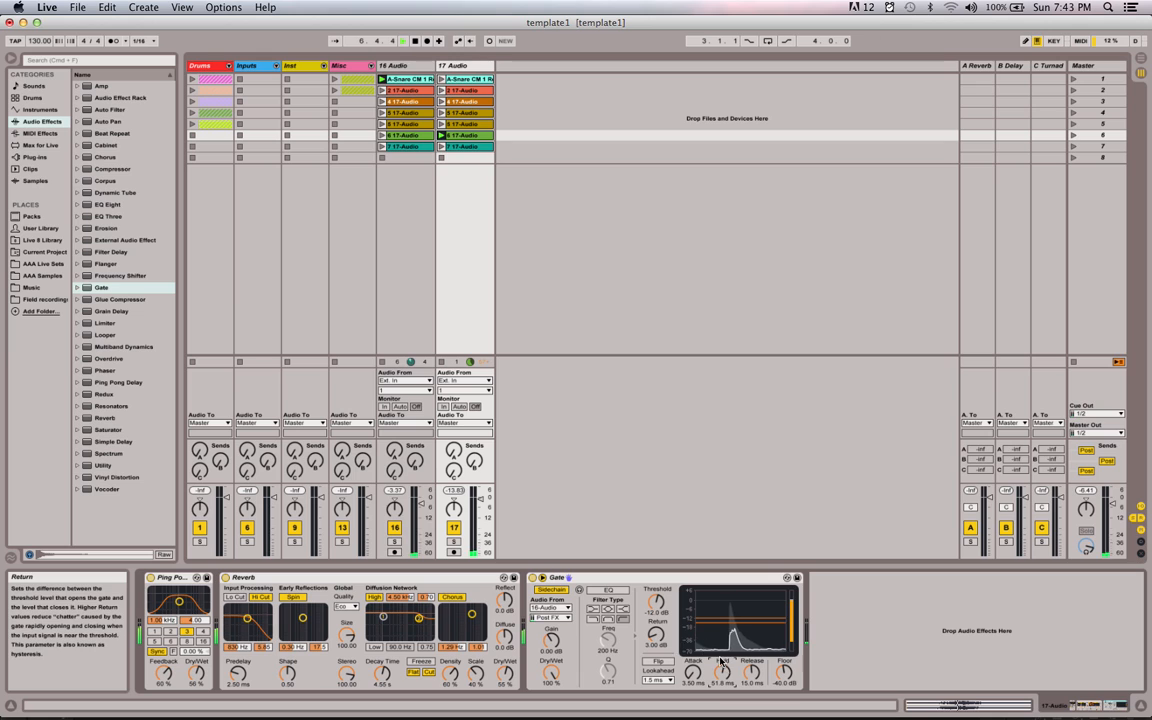
left_click_drag(751, 672, 751, 660)
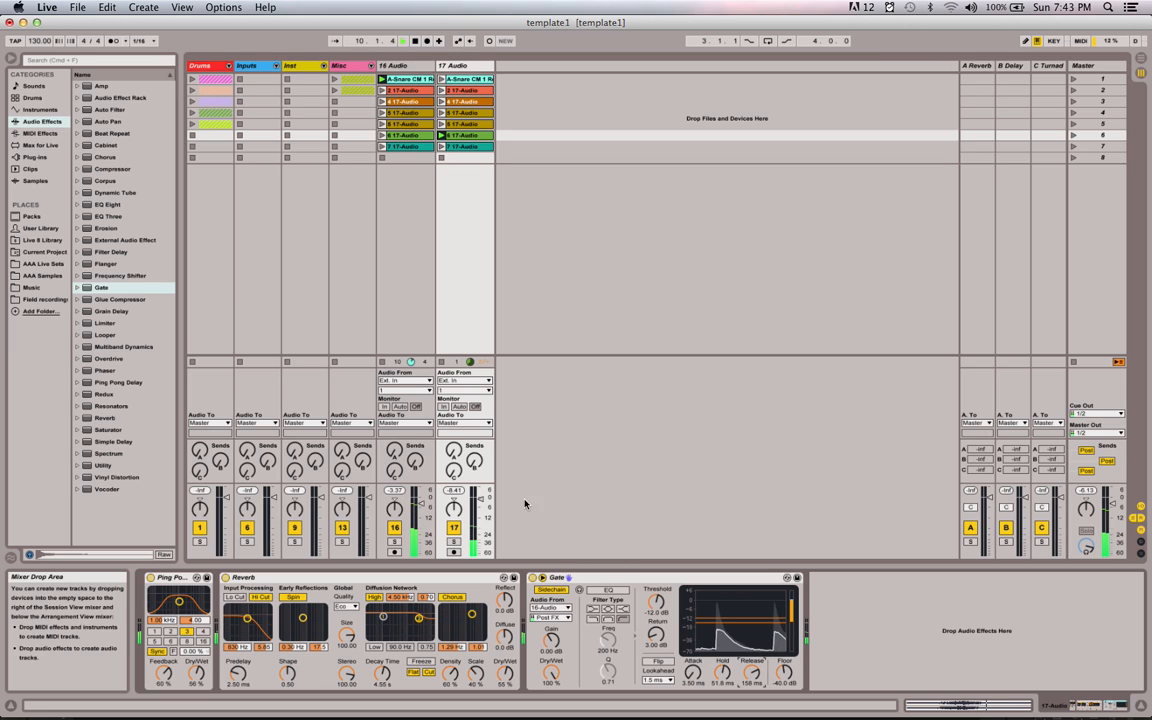
Lower 16 Audio's volume to about -6.3 dB, and set the Gate's threshold to -16.5 dB and return to 9.33 dB before stopping playback.
left_click_drag(421, 504, 421, 508)
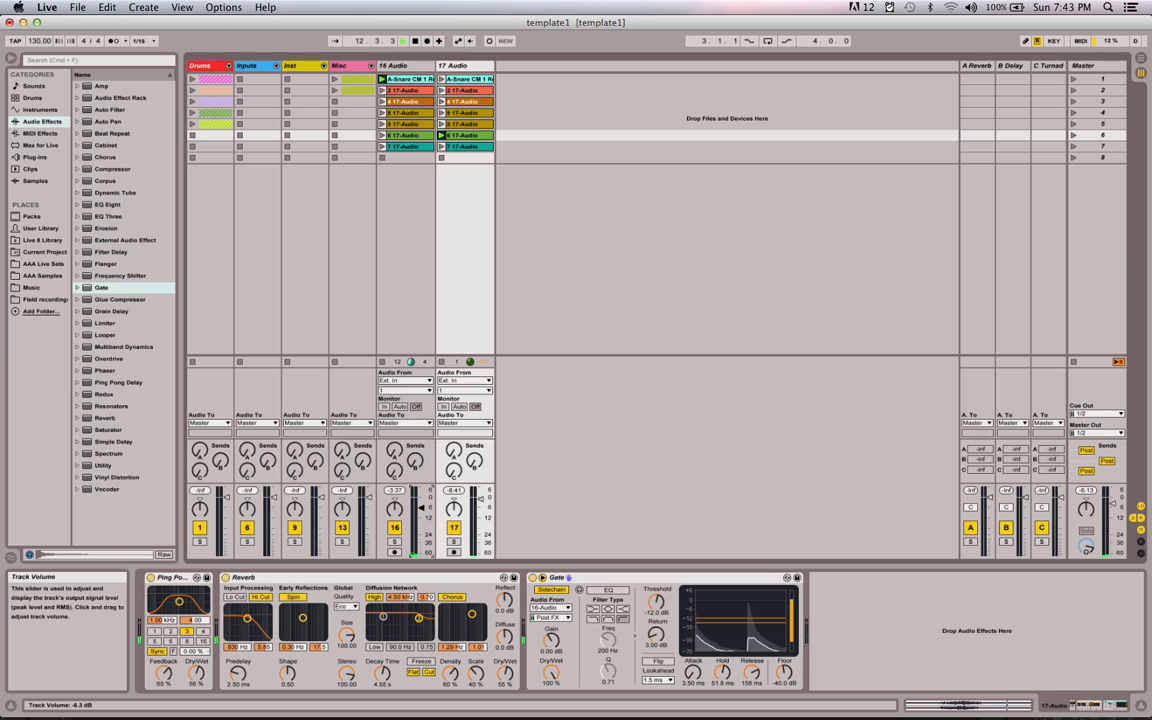
left_click(454, 529)
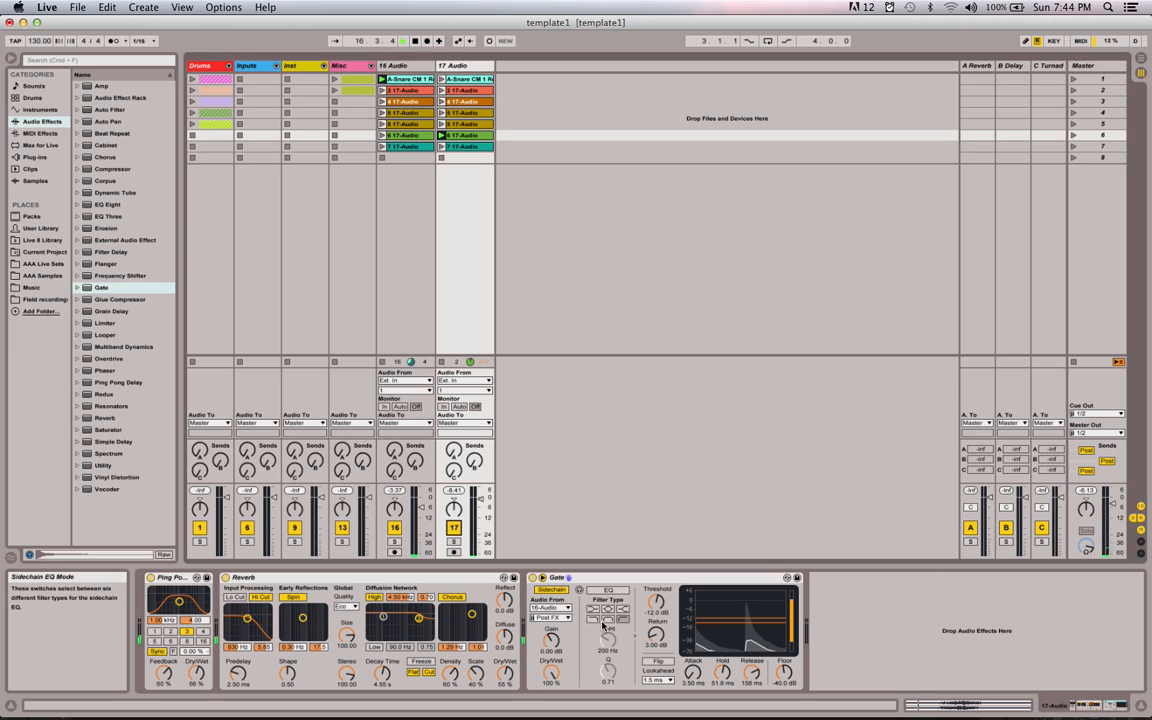
left_click_drag(658, 603, 653, 625)
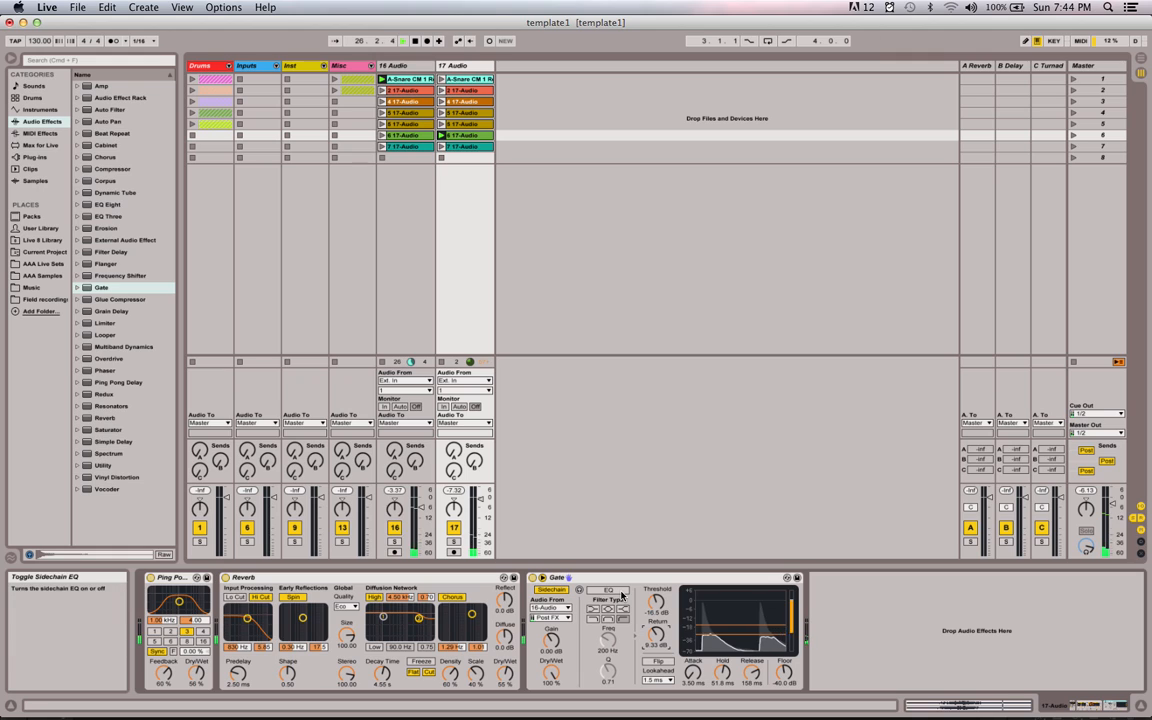
key("space")
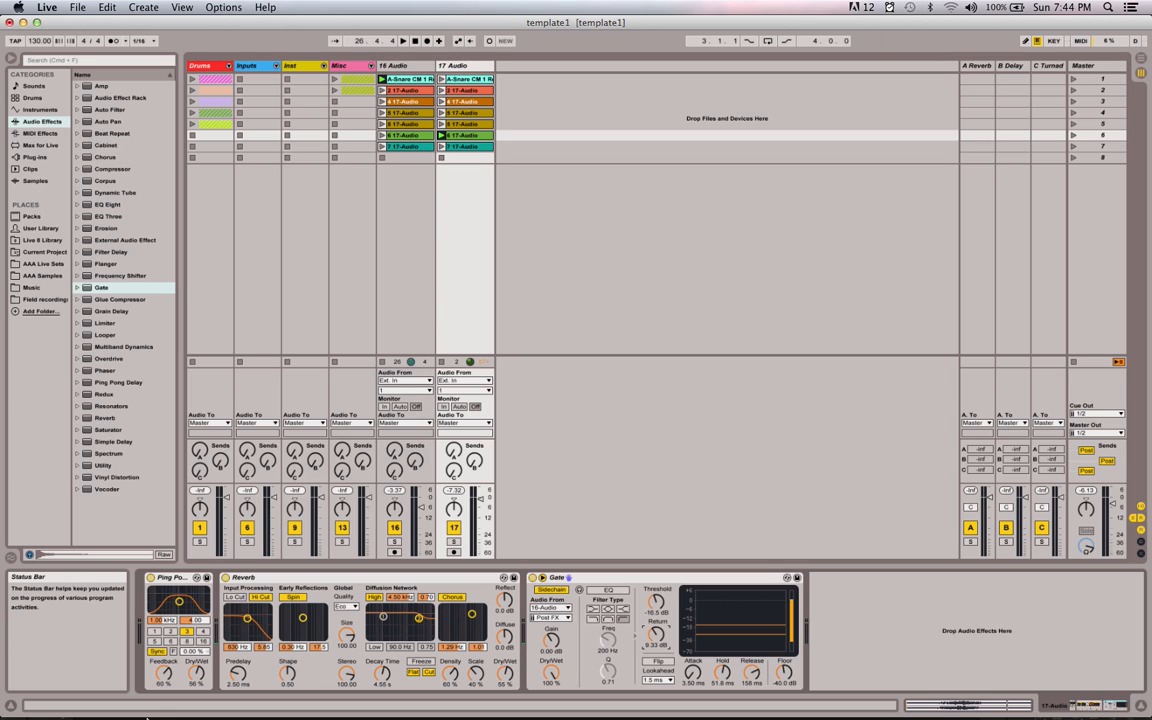
left_click_drag(152, 712, 352, 417)
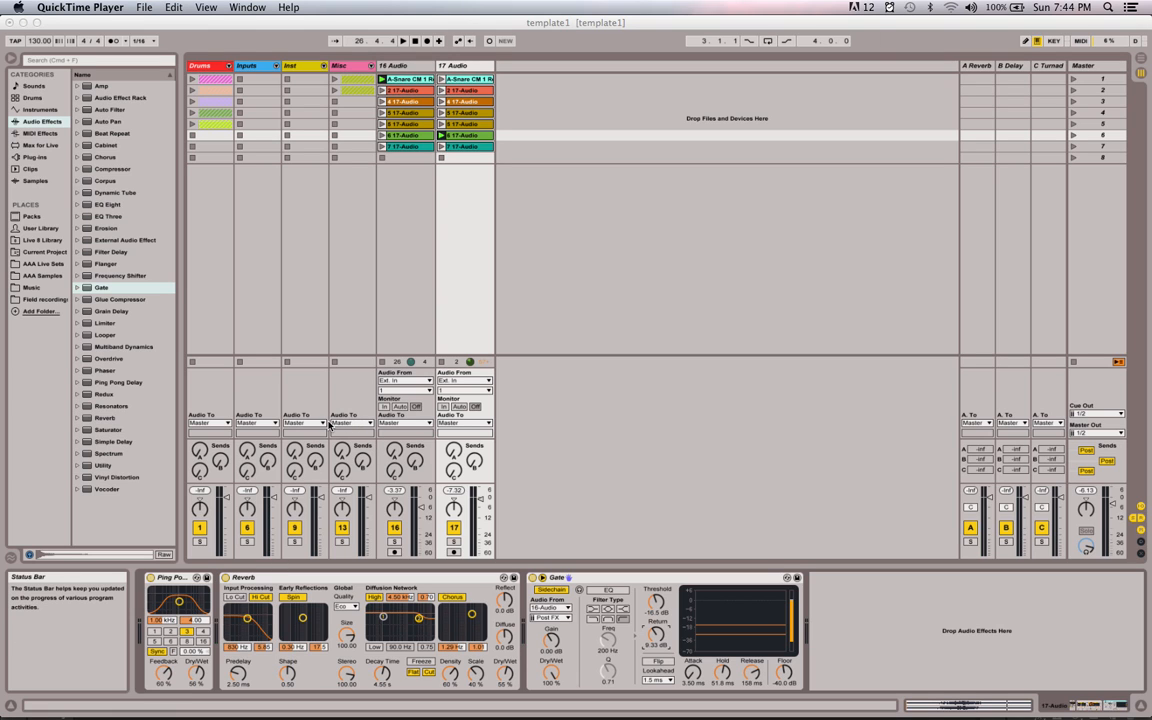